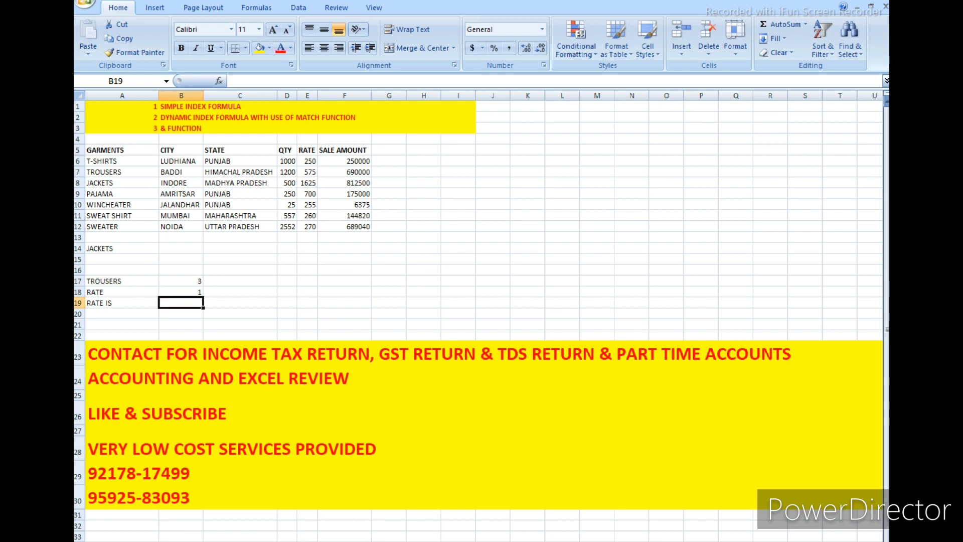
# Examine the contact notes below the data and the garment sales table at a larger zoom.
pyautogui.click(122, 473)
pyautogui.click(122, 497)
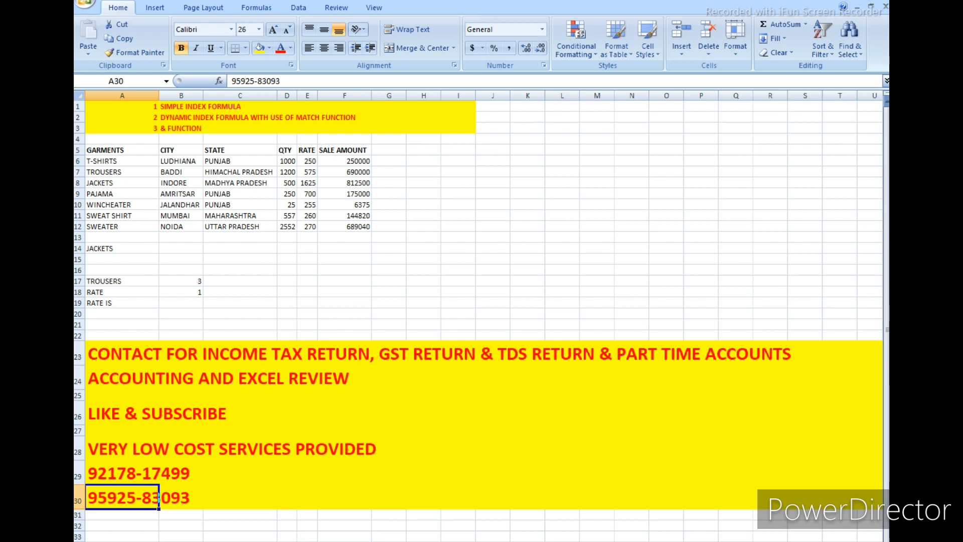
pyautogui.keyDown('ctrl'); pyautogui.scroll(8, 479, 316); pyautogui.keyUp('ctrl')
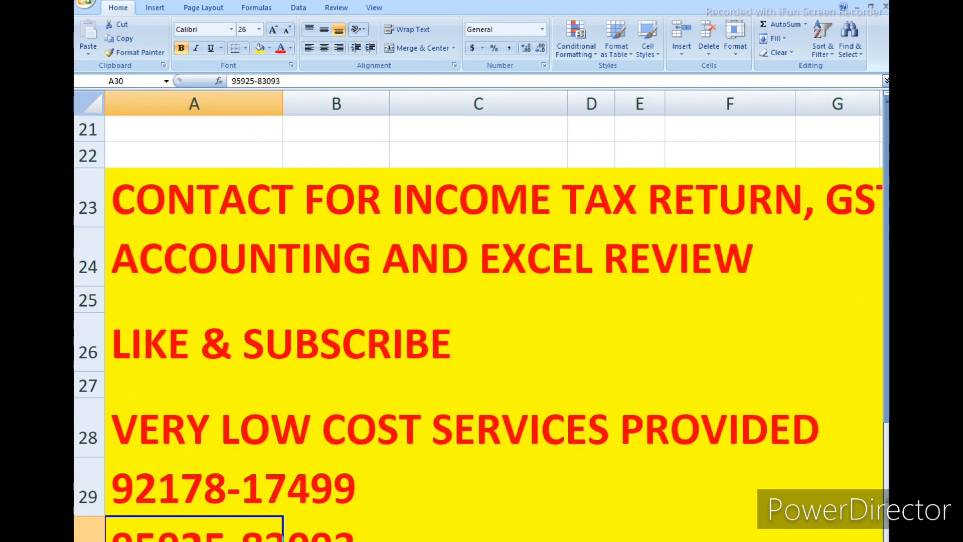
pyautogui.keyDown('ctrl'); pyautogui.scroll(-8, 479, 316); pyautogui.keyUp('ctrl')
pyautogui.scroll(-1, 479, 316)
pyautogui.keyDown('ctrl'); pyautogui.scroll(-1, 479, 316); pyautogui.keyUp('ctrl')
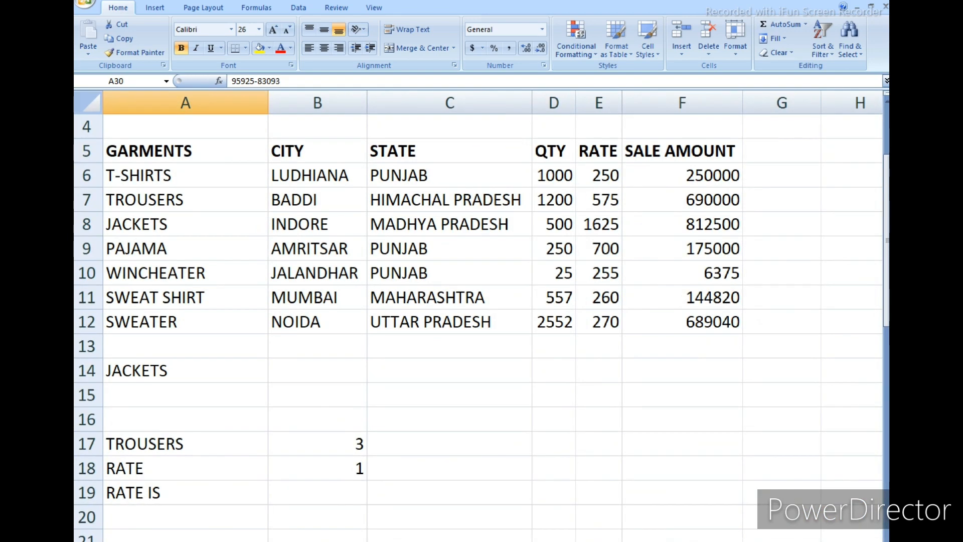
pyautogui.scroll(-2, 479, 316)
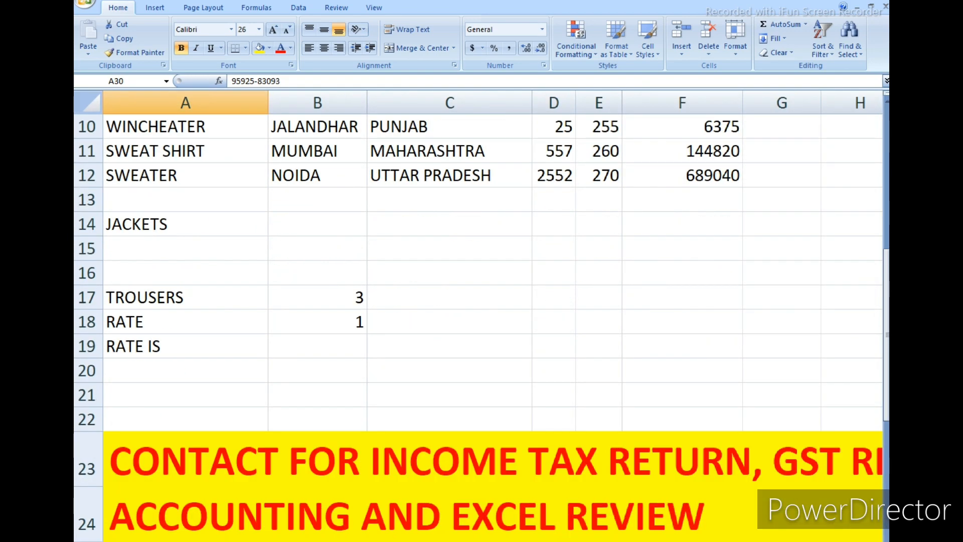
pyautogui.scroll(2, 479, 316)
pyautogui.scroll(1, 479, 316)
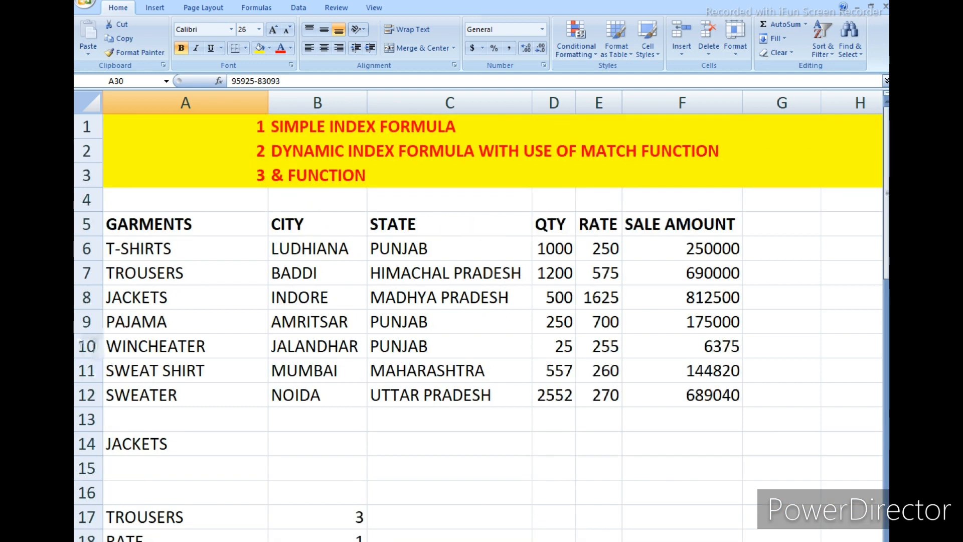
# Review the garment table's column headers in row 5, the garment names in column A and the first topic heading in B1.
pyautogui.click(149, 224)
pyautogui.click(287, 223)
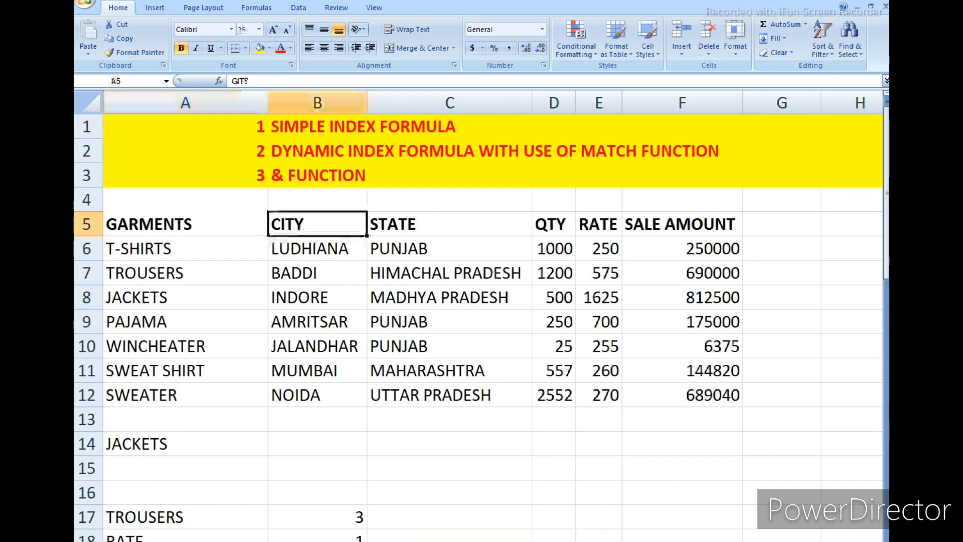
pyautogui.click(392, 223)
pyautogui.click(553, 223)
pyautogui.click(598, 223)
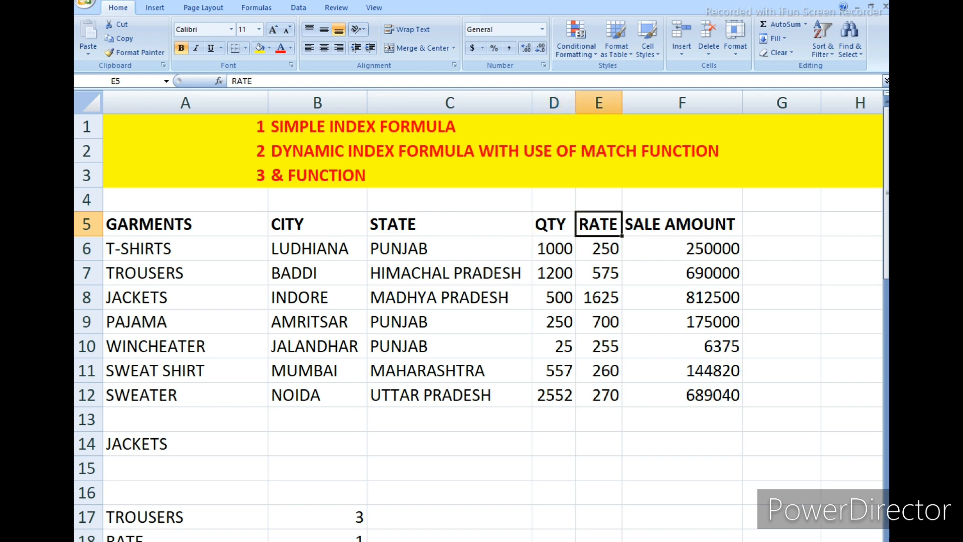
pyautogui.click(681, 224)
pyautogui.click(149, 272)
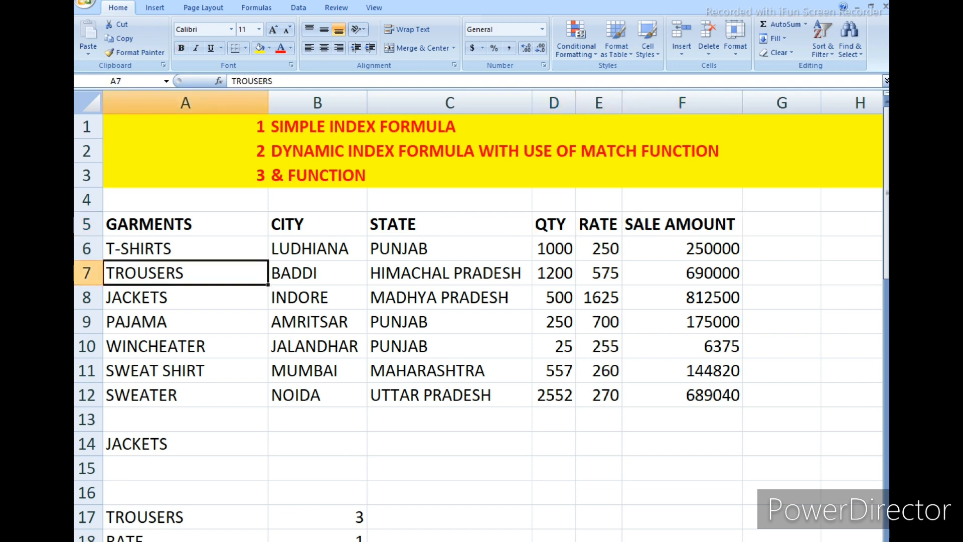
pyautogui.click(148, 297)
pyautogui.click(149, 322)
pyautogui.click(149, 346)
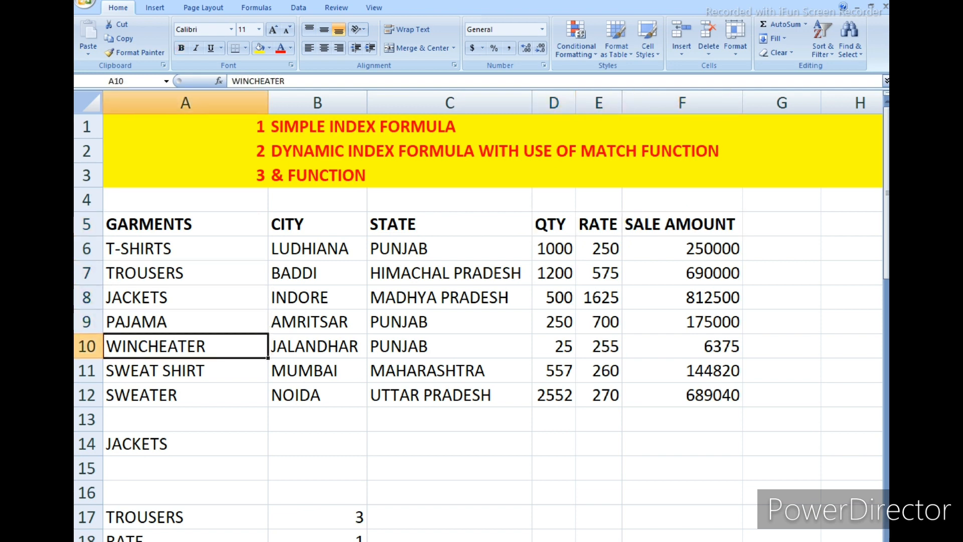
pyautogui.click(149, 370)
pyautogui.click(149, 394)
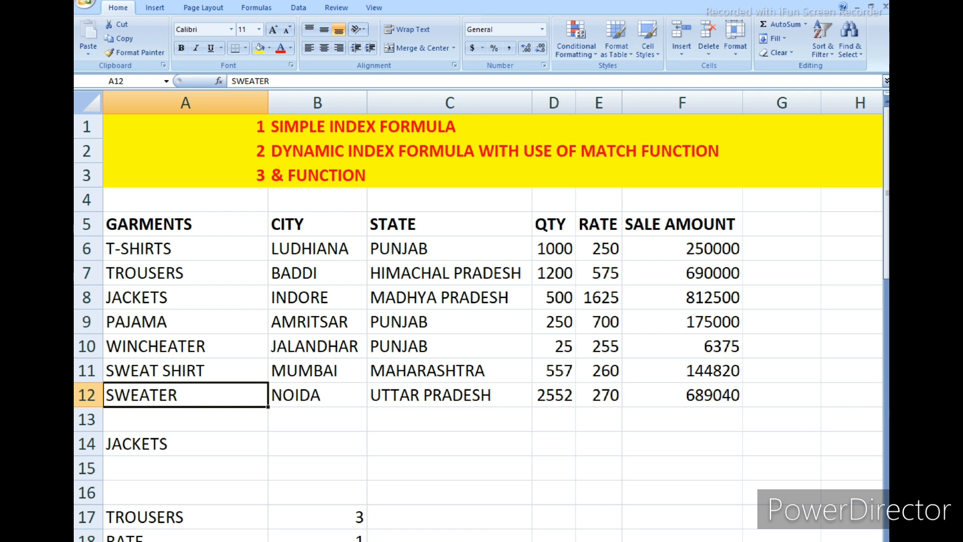
pyautogui.click(366, 128)
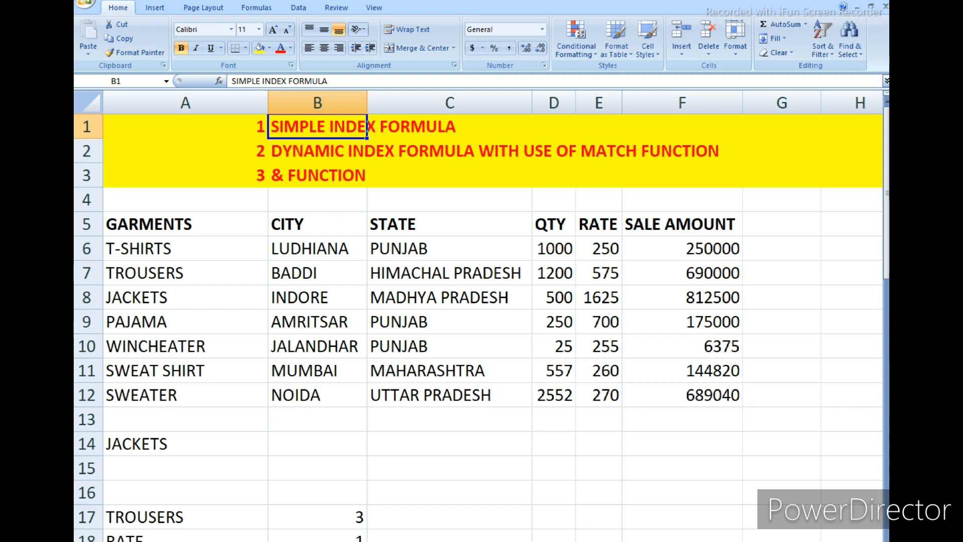
# Clear cell A14 and enter the formula =INDEX(A5:F12,5,0) in it.
pyautogui.click(185, 444)
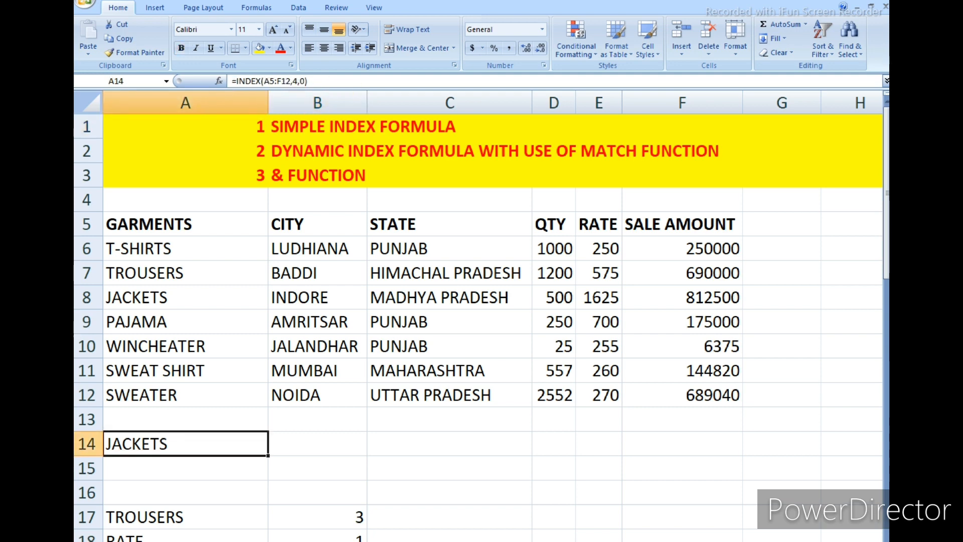
pyautogui.press('Delete')
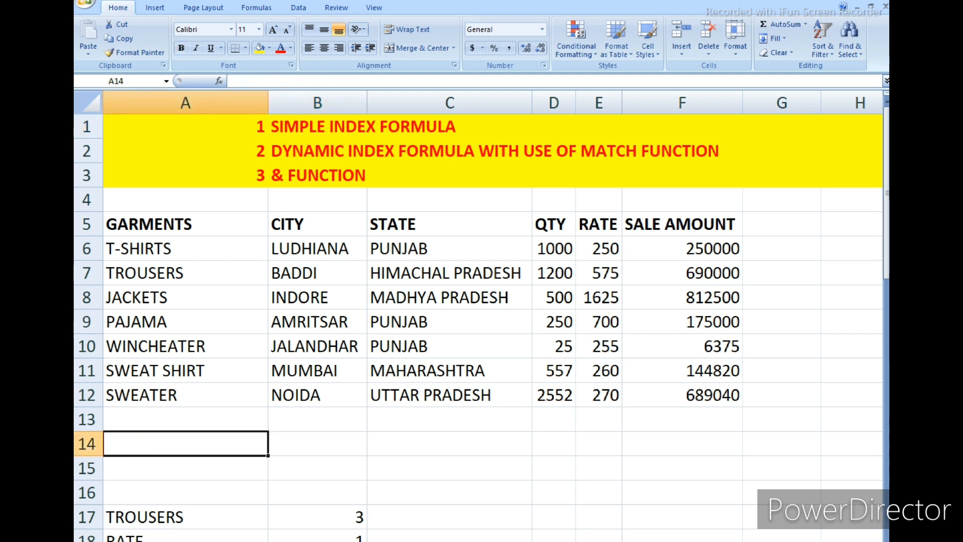
pyautogui.write('=INDEX')
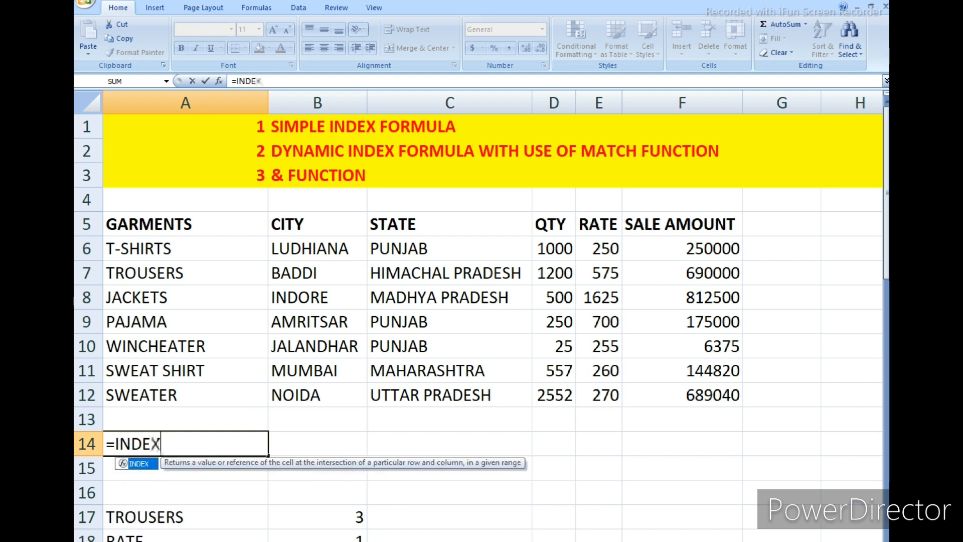
pyautogui.write('(')
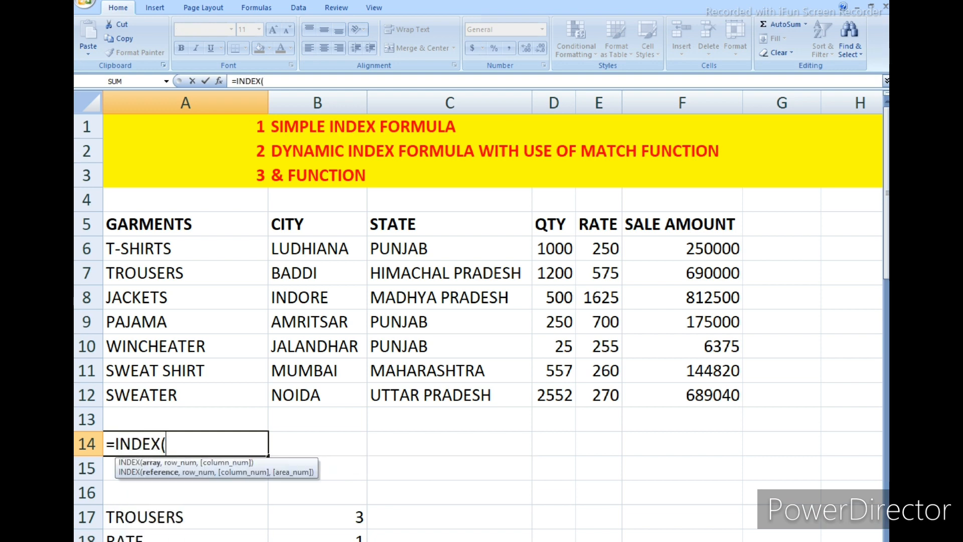
pyautogui.moveTo(150, 223); pyautogui.dragTo(702, 397)
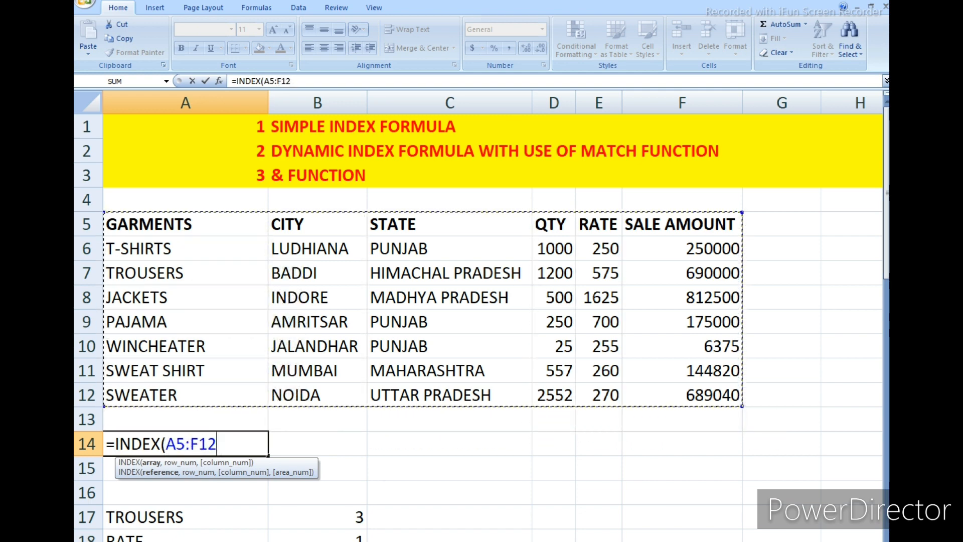
pyautogui.write(',')
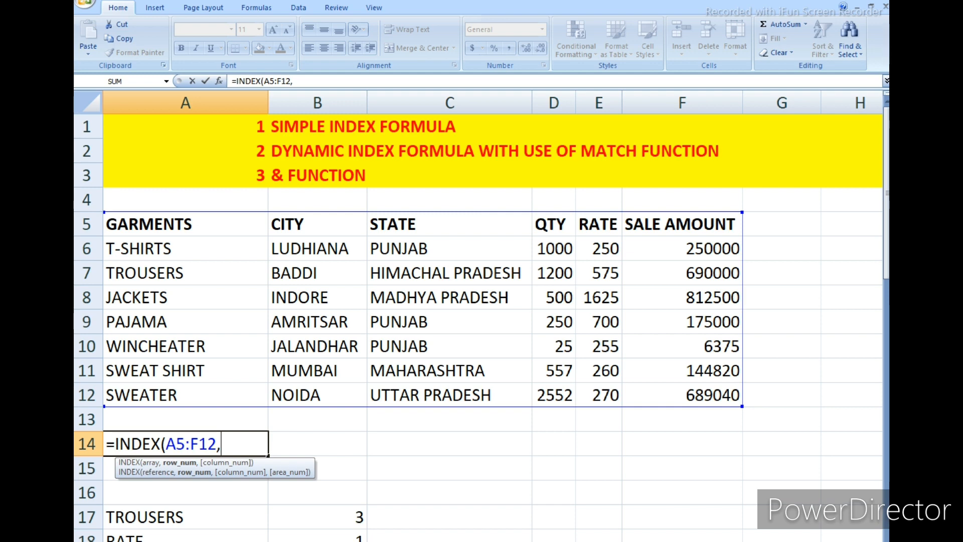
pyautogui.write('5,0')
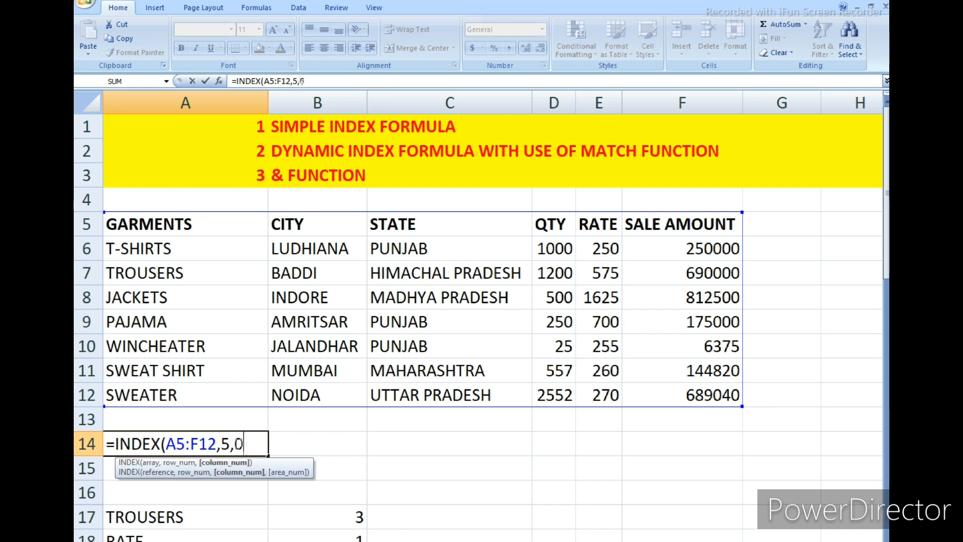
pyautogui.write(')')
pyautogui.press('Return')
pyautogui.press('Up')
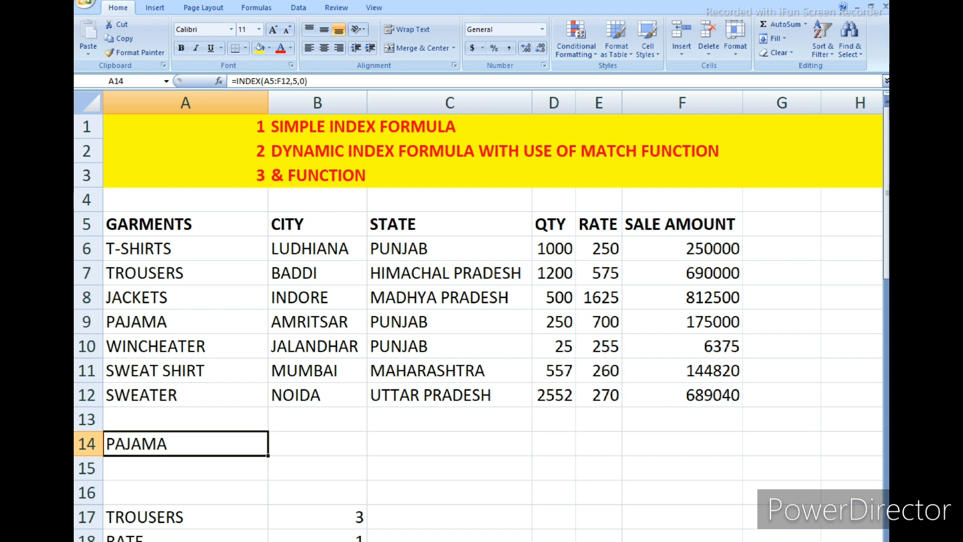
# Change the row number in the INDEX formula in A14 to 4.
pyautogui.press('F2')
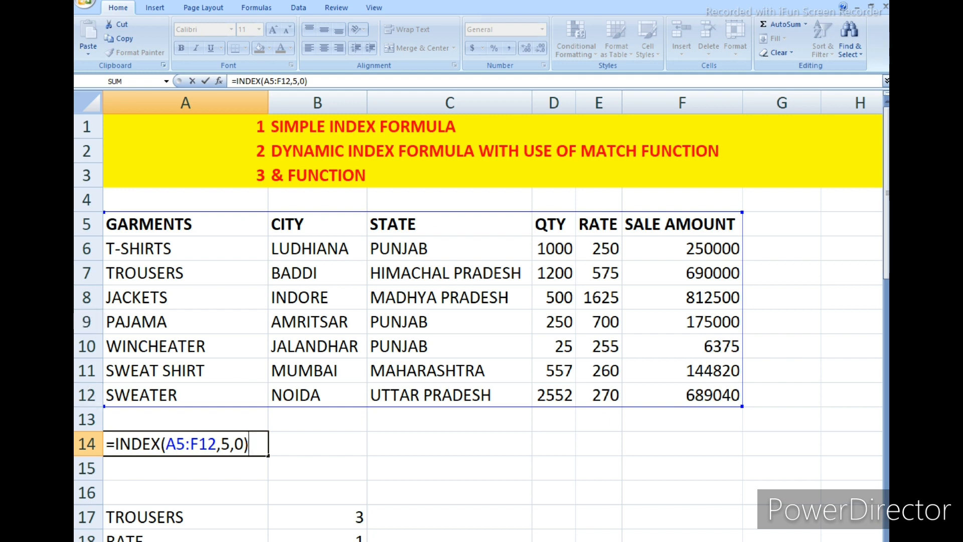
pyautogui.click(231, 447)
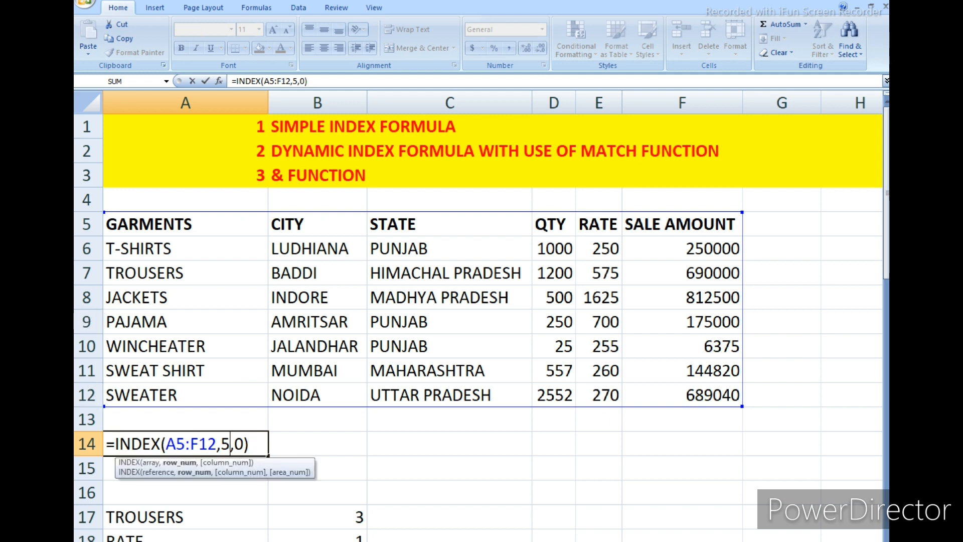
pyautogui.press('BackSpace')
pyautogui.write('4')
pyautogui.press('Return')
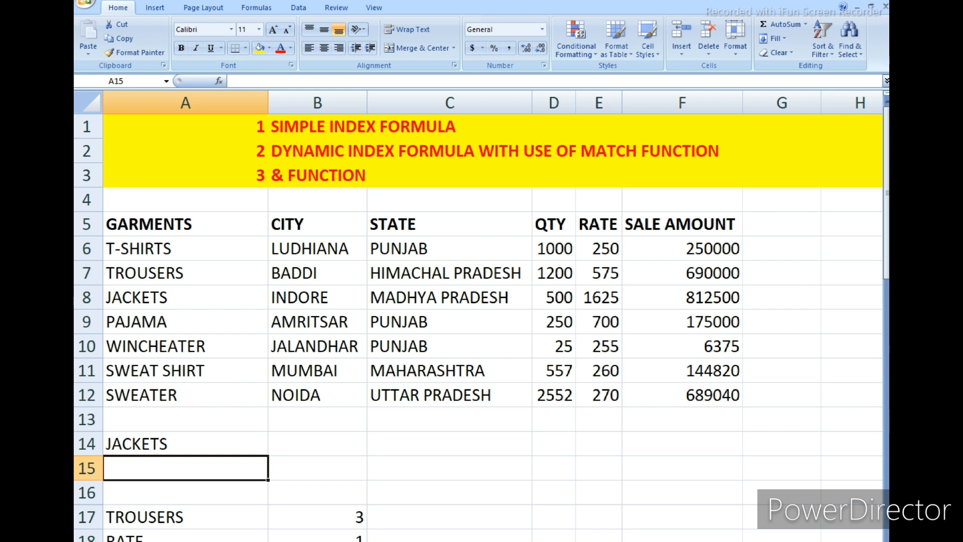
# Begin an INDEX formula in B19, beside the RATE IS label, with the whole table A5:F12 as its array.
pyautogui.scroll(-2, 481, 301)
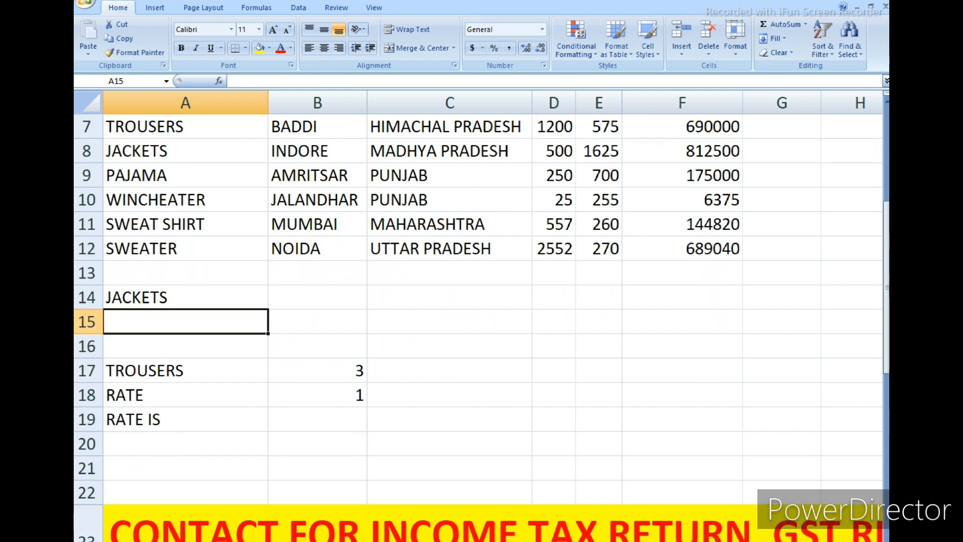
pyautogui.click(186, 371)
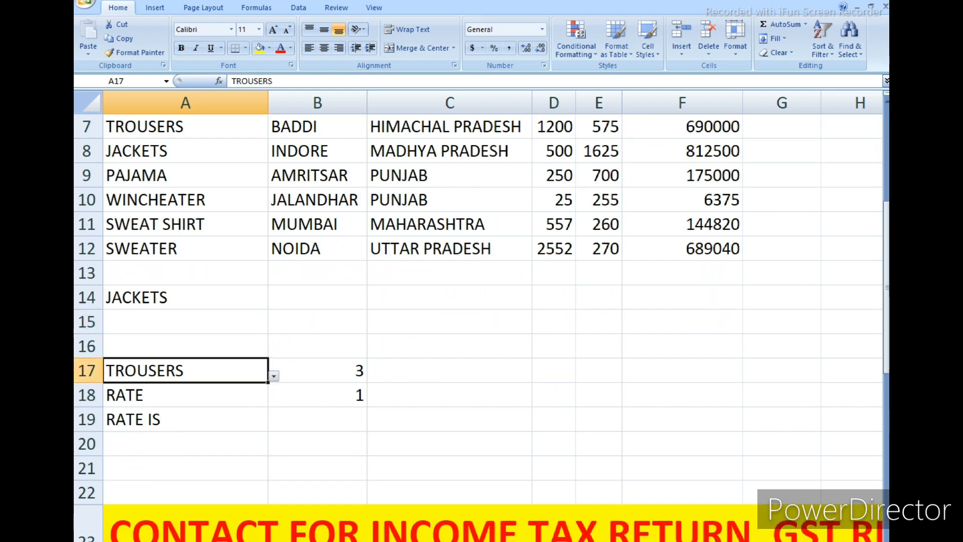
pyautogui.scroll(2, 482, 301)
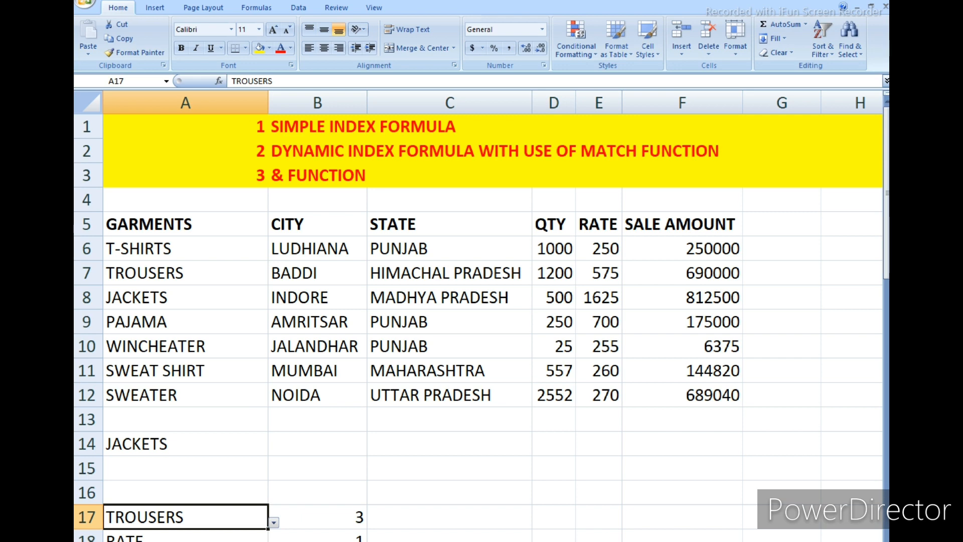
pyautogui.scroll(-1, 482, 311)
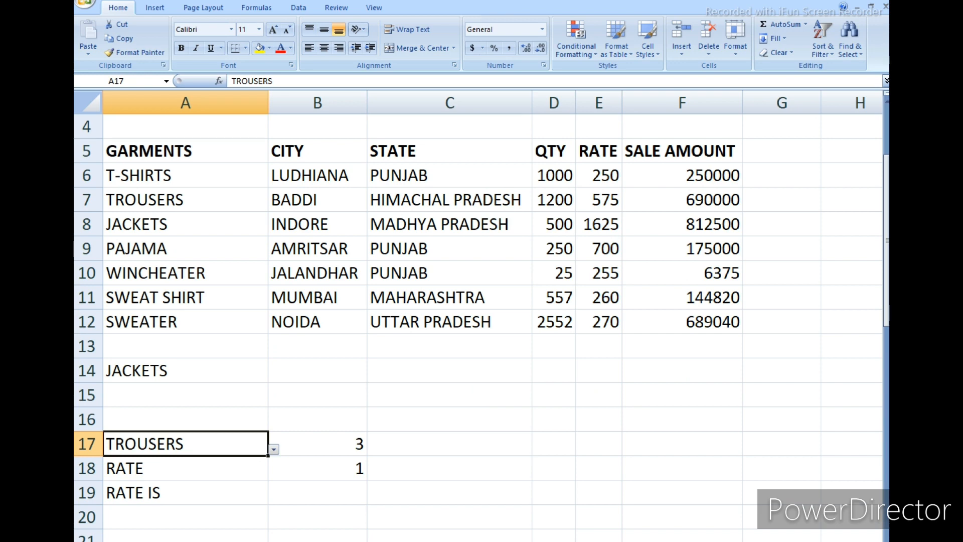
pyautogui.scroll(-1, 482, 310)
pyautogui.click(317, 419)
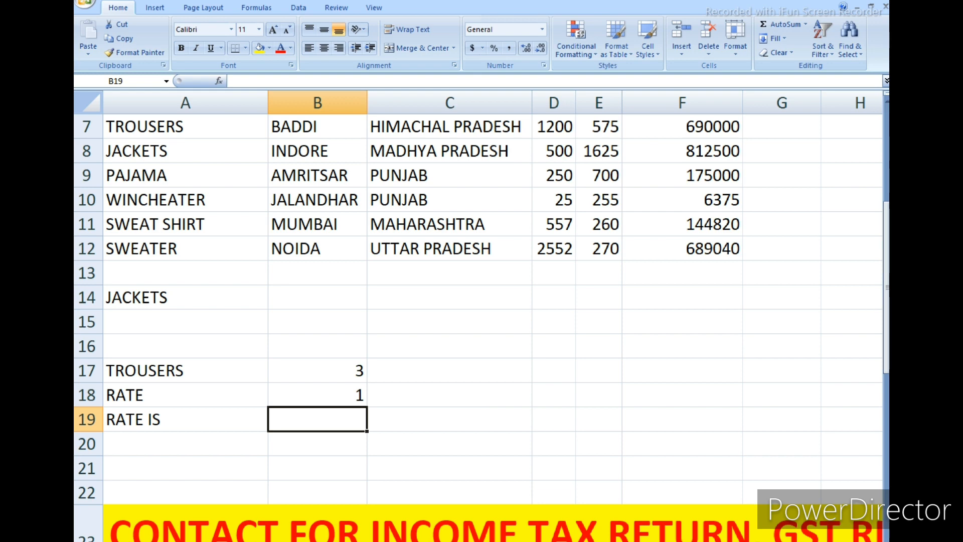
pyautogui.write('=IN')
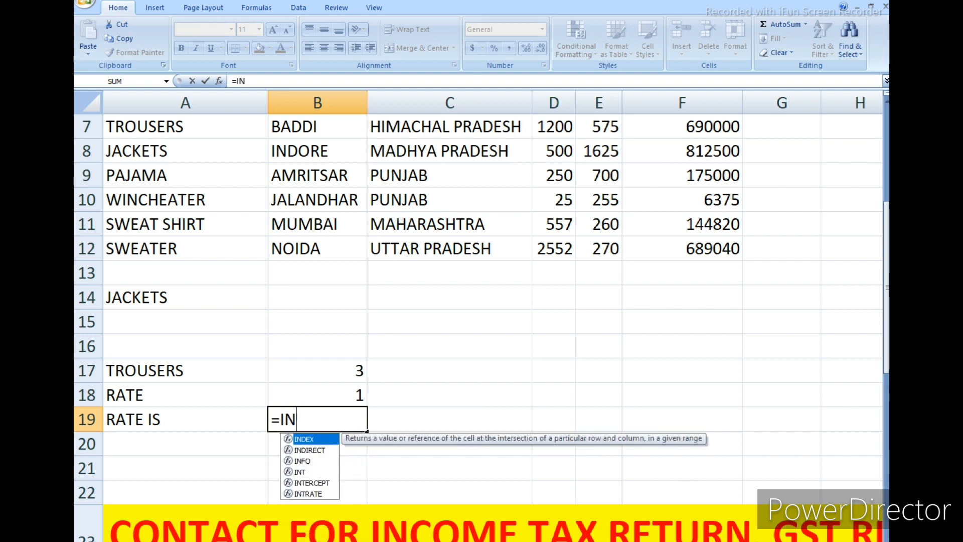
pyautogui.write('DEX(')
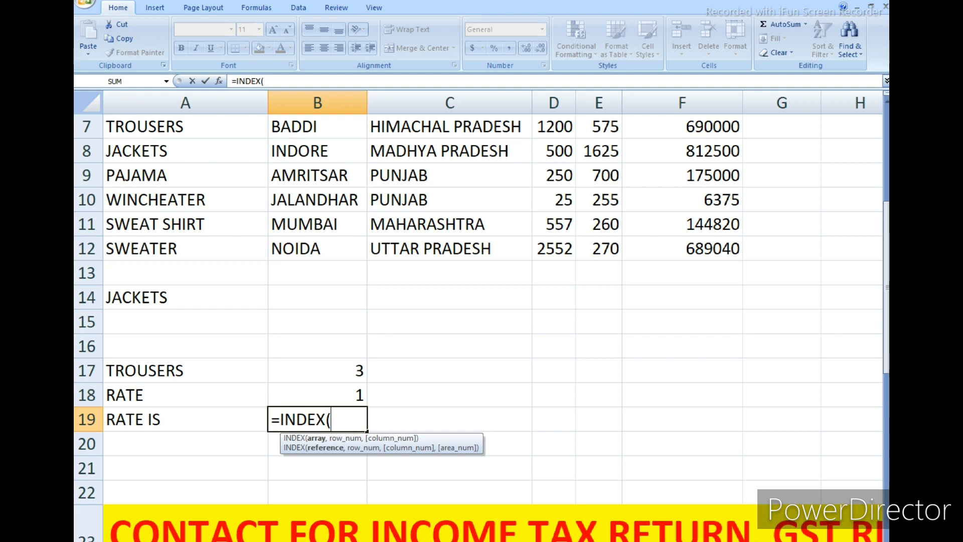
pyautogui.scroll(2, 452, 251)
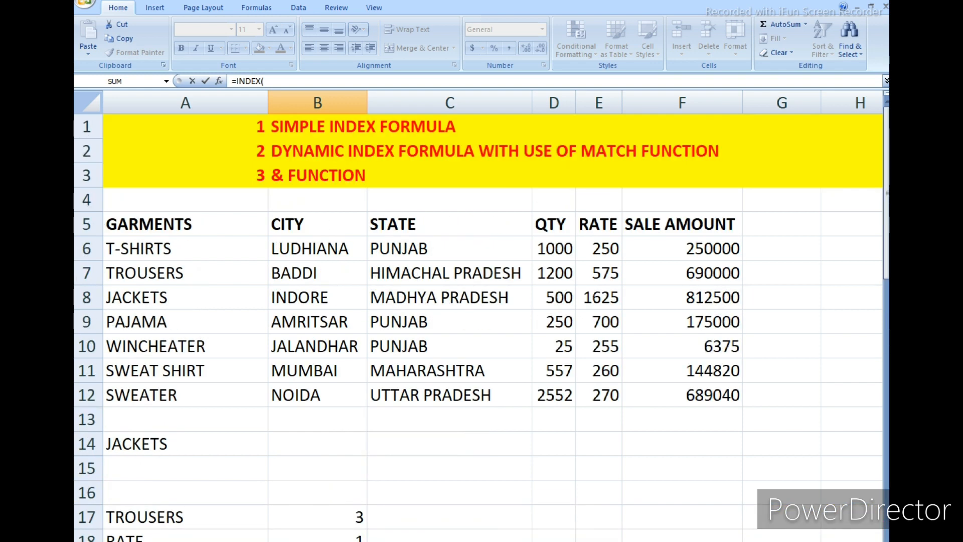
pyautogui.moveTo(150, 223); pyautogui.dragTo(747, 404)
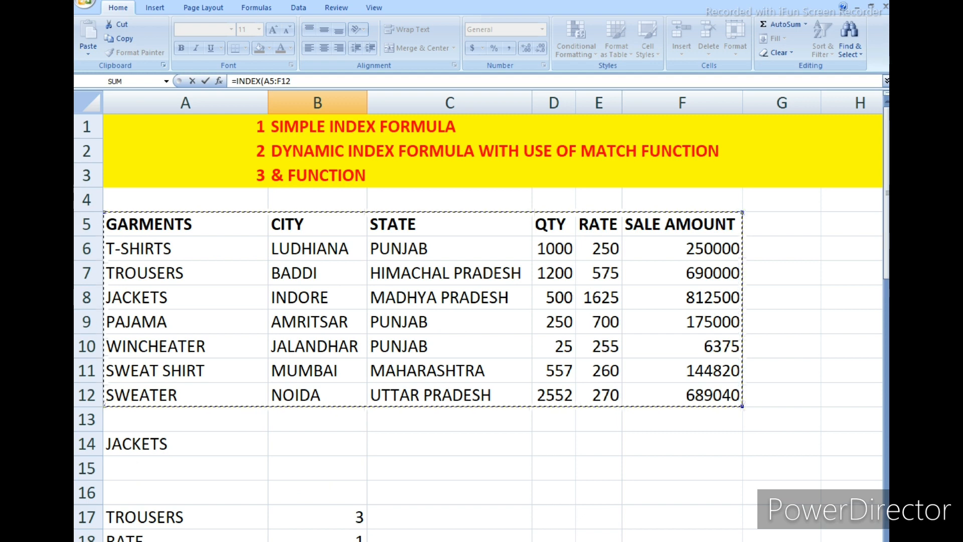
# Add MATCH(A17,A5:A12,0) as the row argument of the INDEX formula in B19.
pyautogui.write(',MATCH')
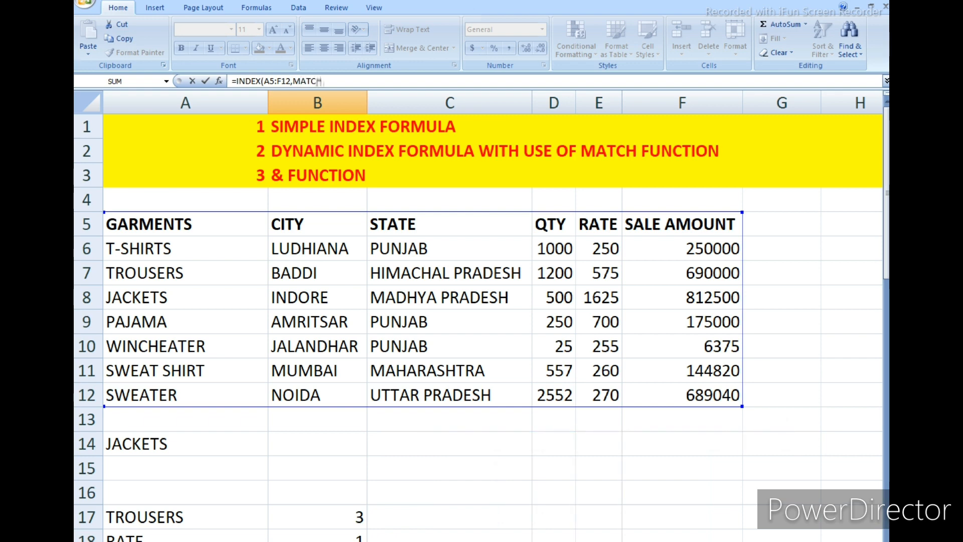
pyautogui.write('(')
pyautogui.click(186, 517)
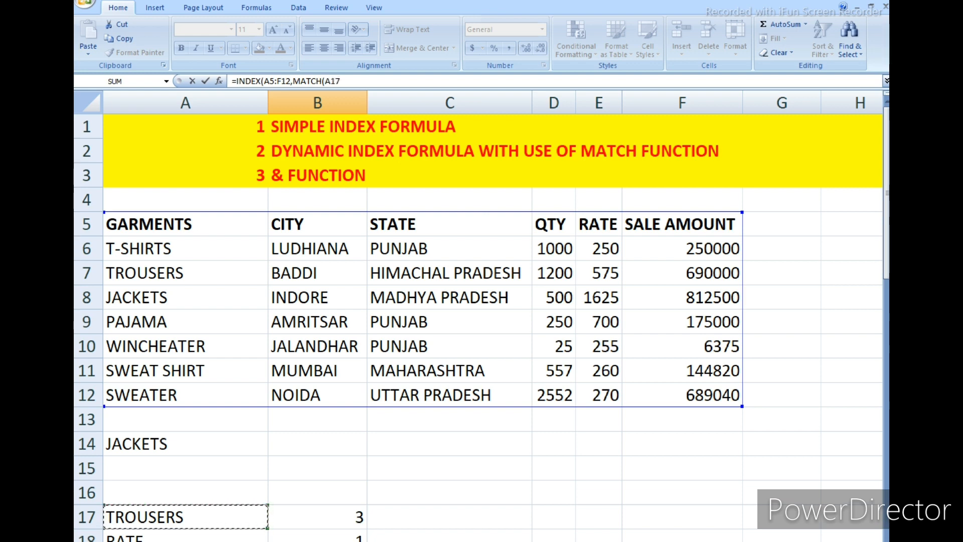
pyautogui.write(',')
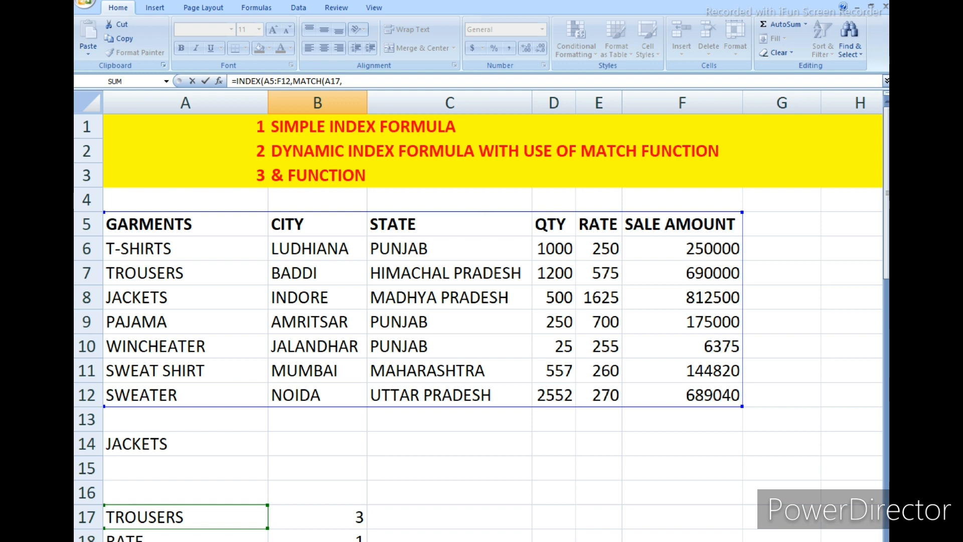
pyautogui.moveTo(251, 223); pyautogui.dragTo(251, 396)
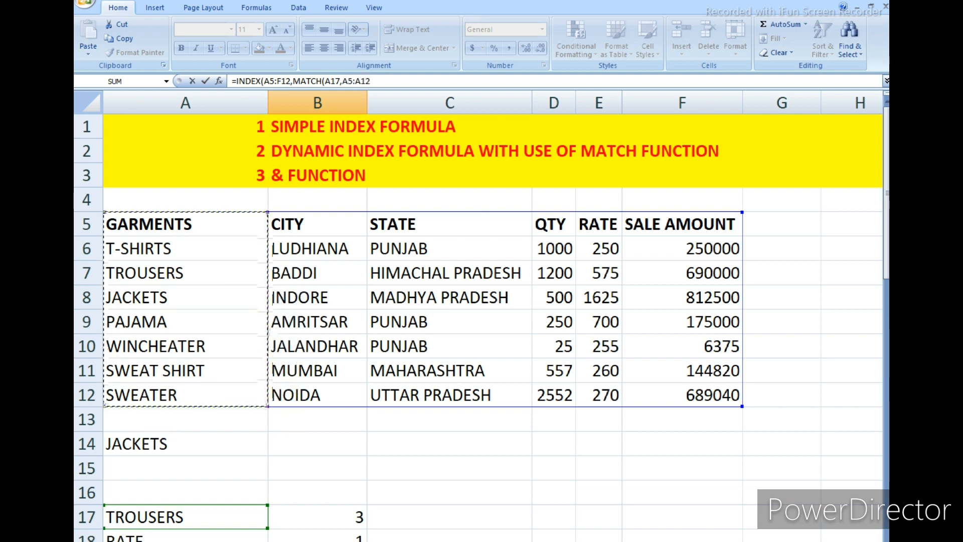
pyautogui.write(',0')
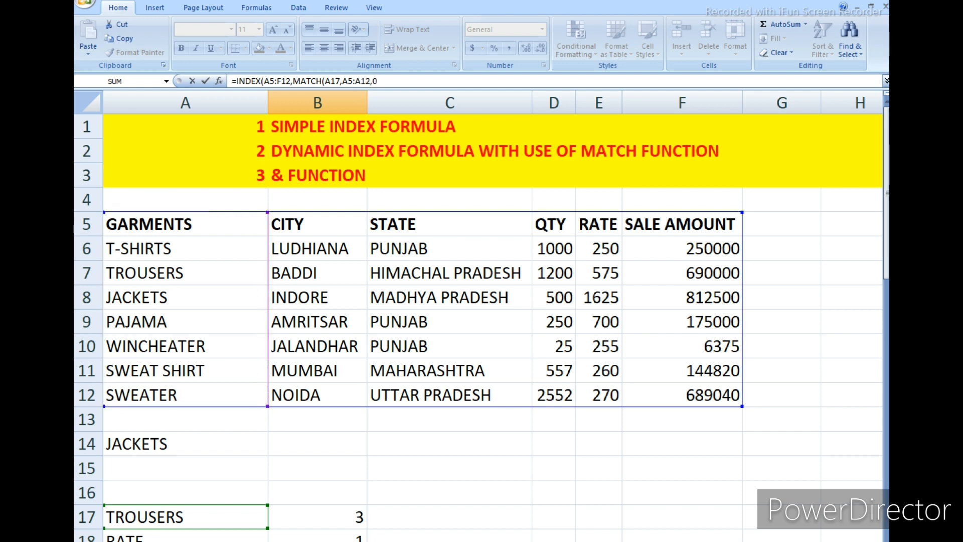
# Add MATCH(A18,A5:F5,0) as the column argument of the INDEX formula in B19 and enter the completed formula.
pyautogui.write('),MATCH(')
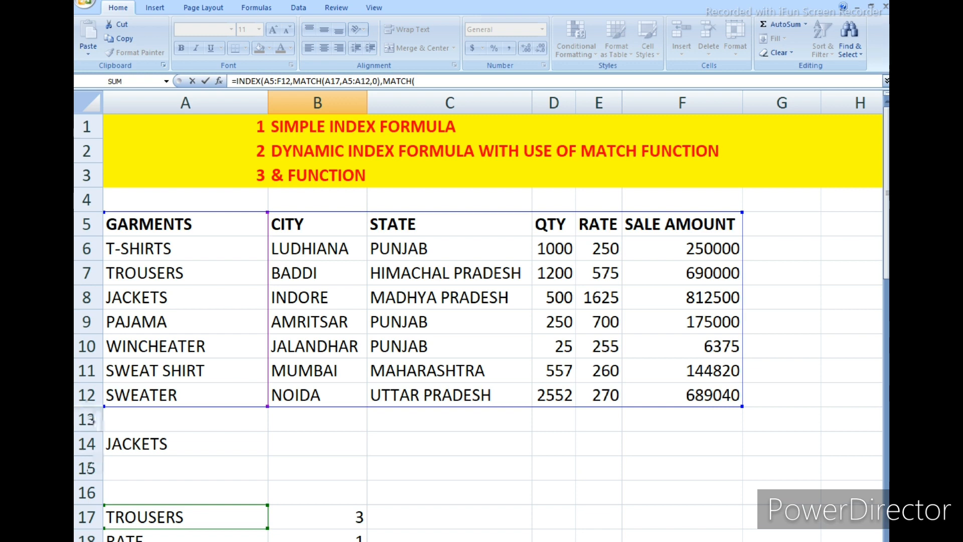
pyautogui.scroll(-1, 481, 301)
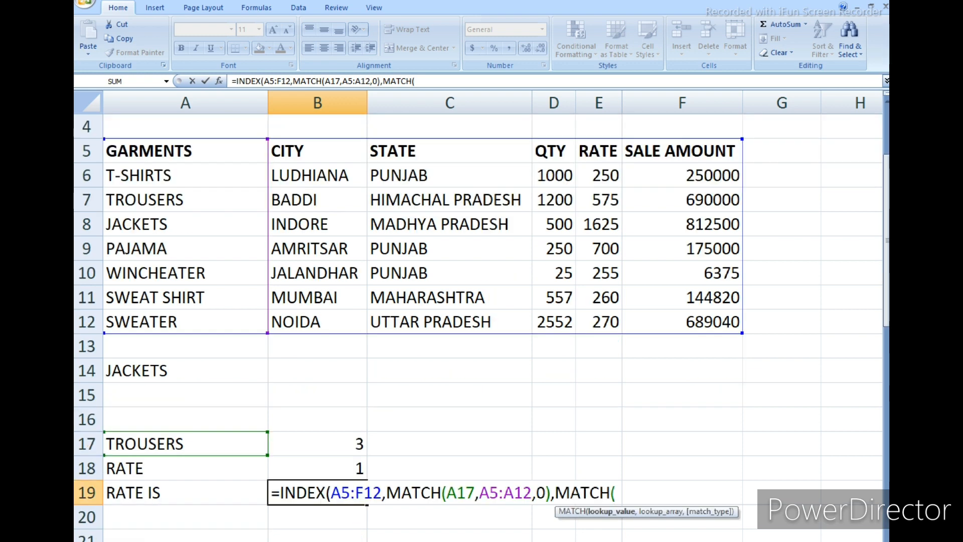
pyautogui.click(186, 468)
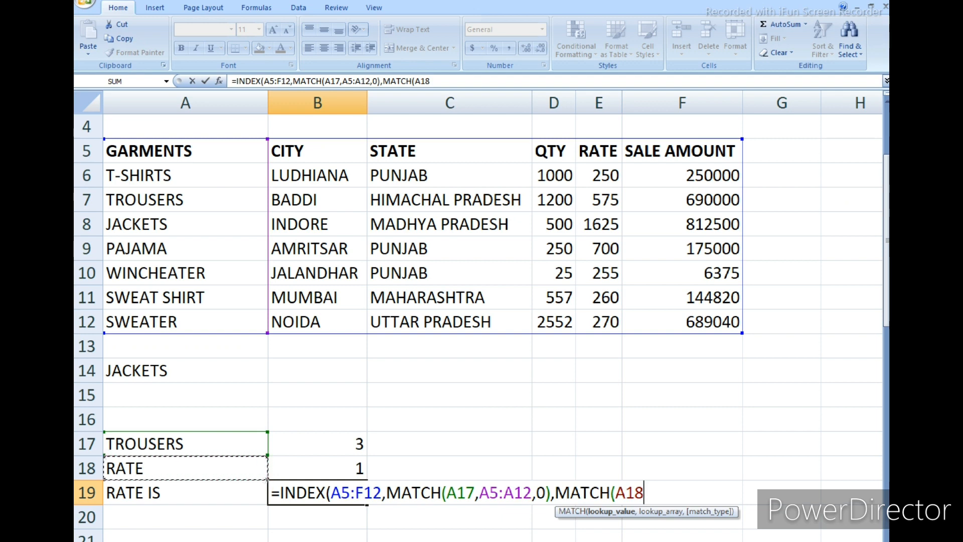
pyautogui.write(',')
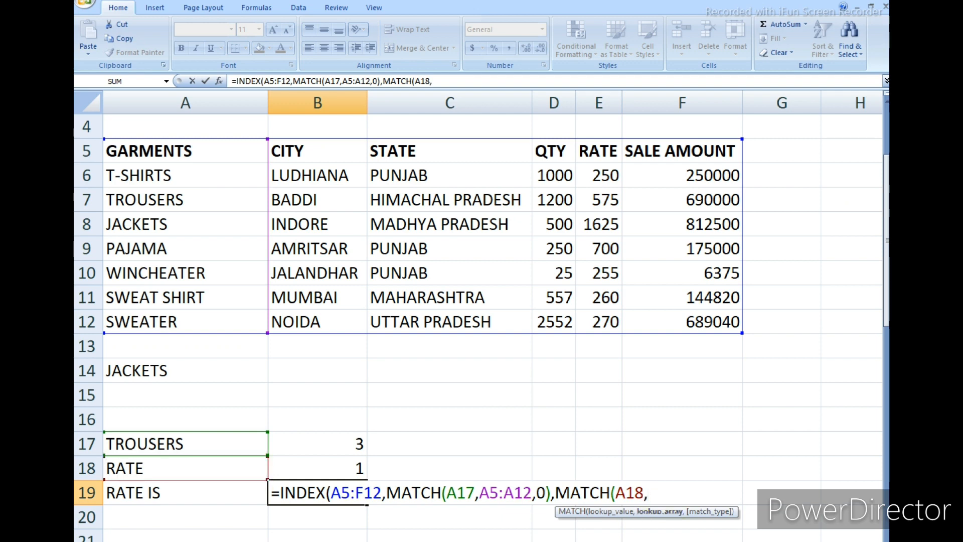
pyautogui.moveTo(150, 151); pyautogui.dragTo(740, 154)
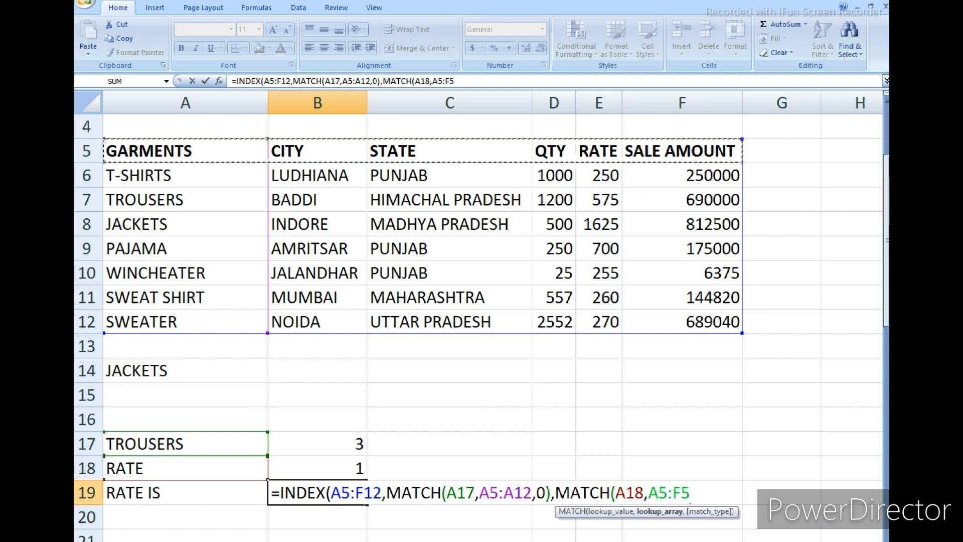
pyautogui.write(',')
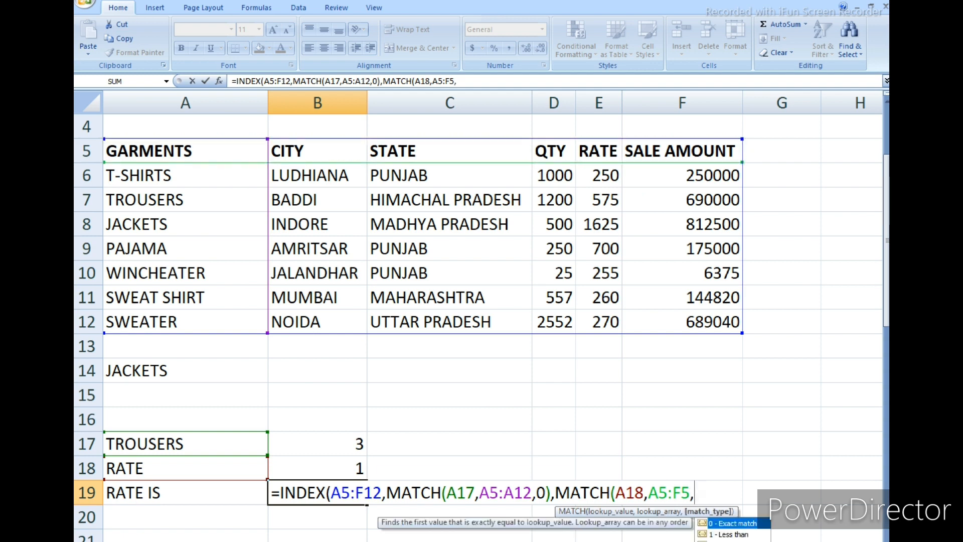
pyautogui.write('0))')
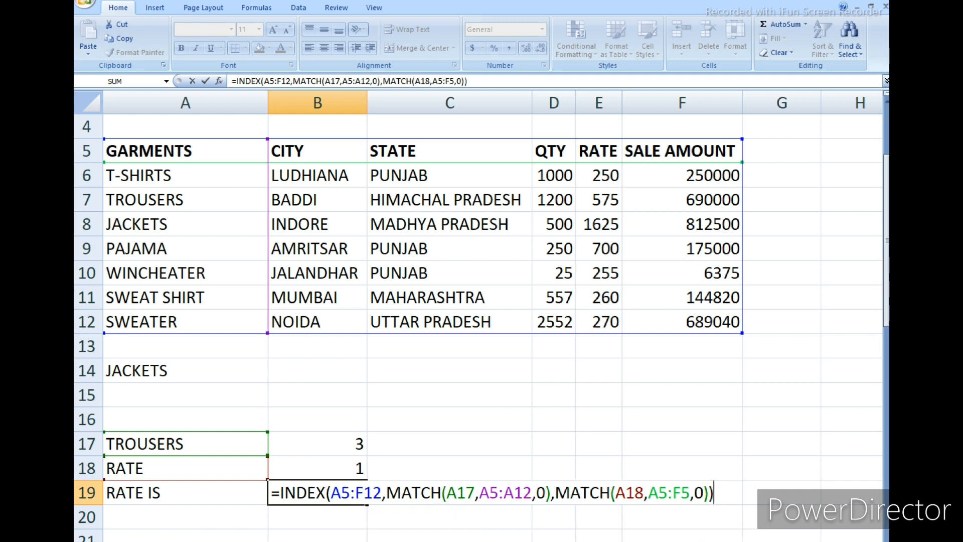
pyautogui.press('Return')
# Compare the formula result in B19 with the TROUSERS rate in the garment table.
pyautogui.click(318, 492)
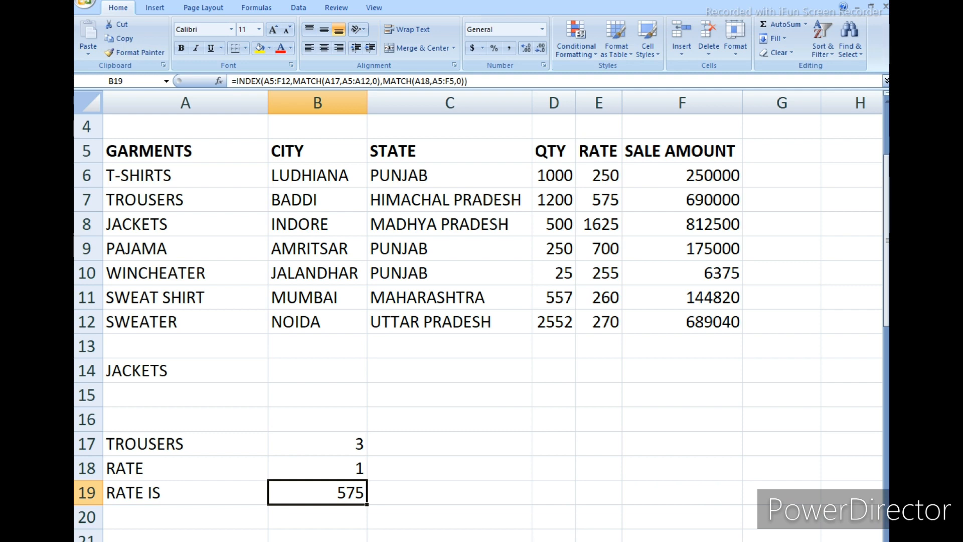
pyautogui.click(186, 443)
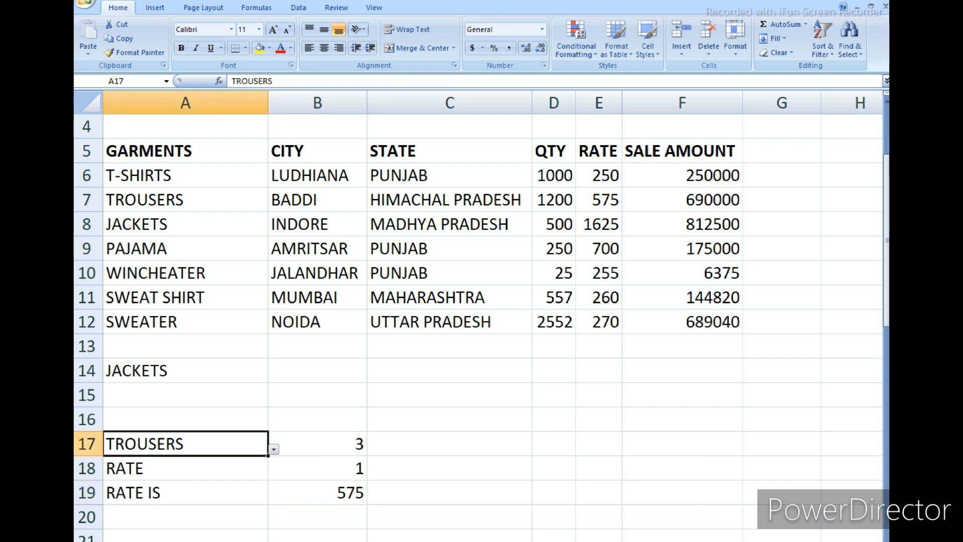
pyautogui.click(318, 492)
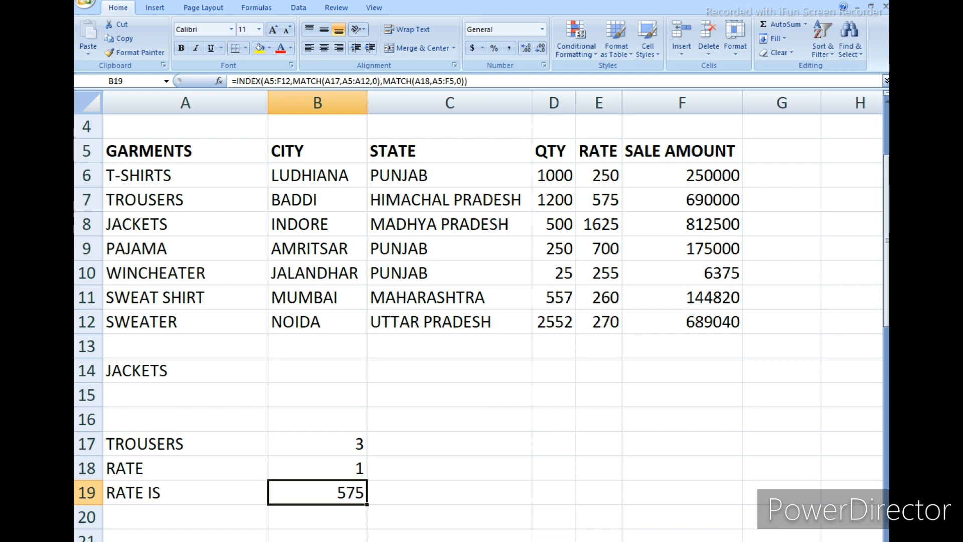
pyautogui.click(185, 200)
pyautogui.click(598, 200)
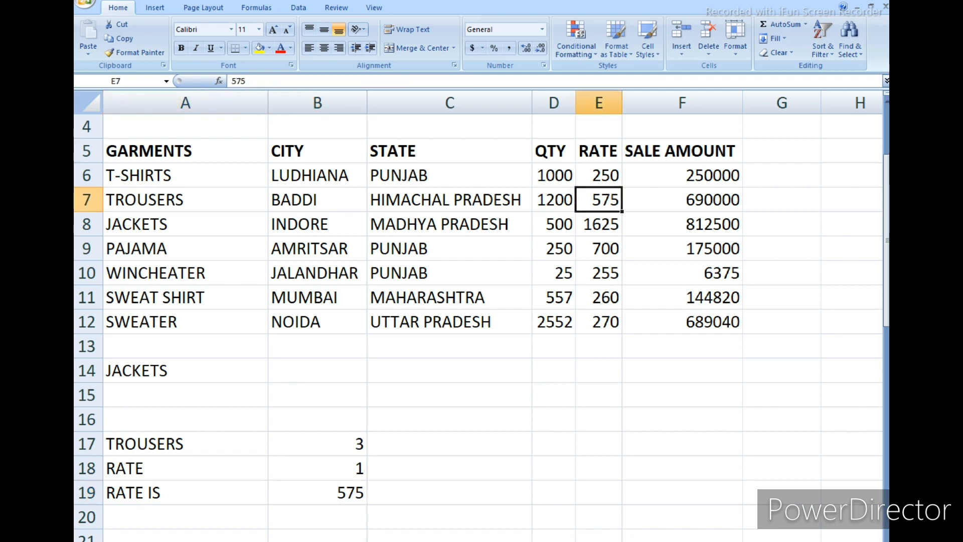
# Select T-SHIRTS as the lookup garment in A17 and compare the result in B19 with its rate in the table.
pyautogui.click(186, 443)
pyautogui.click(273, 449)
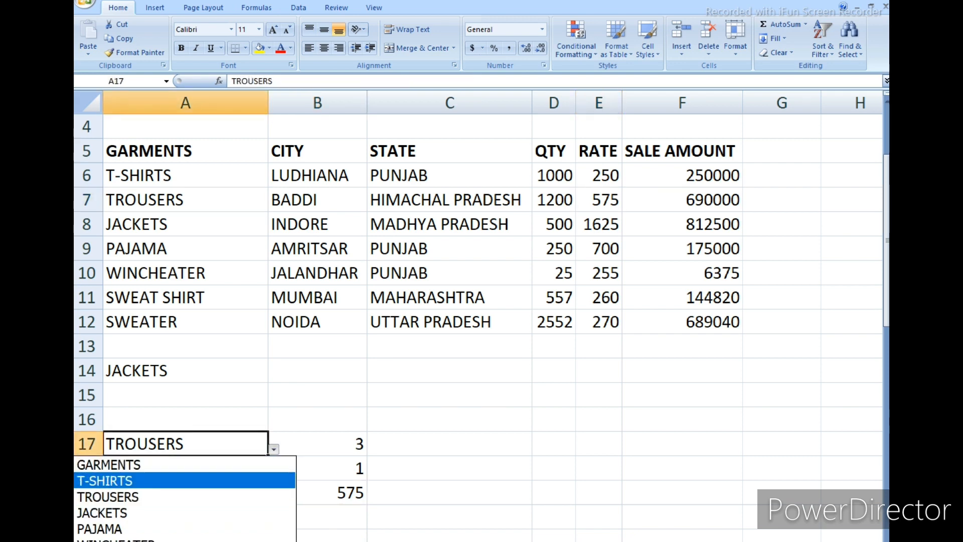
pyautogui.click(183, 479)
pyautogui.click(317, 492)
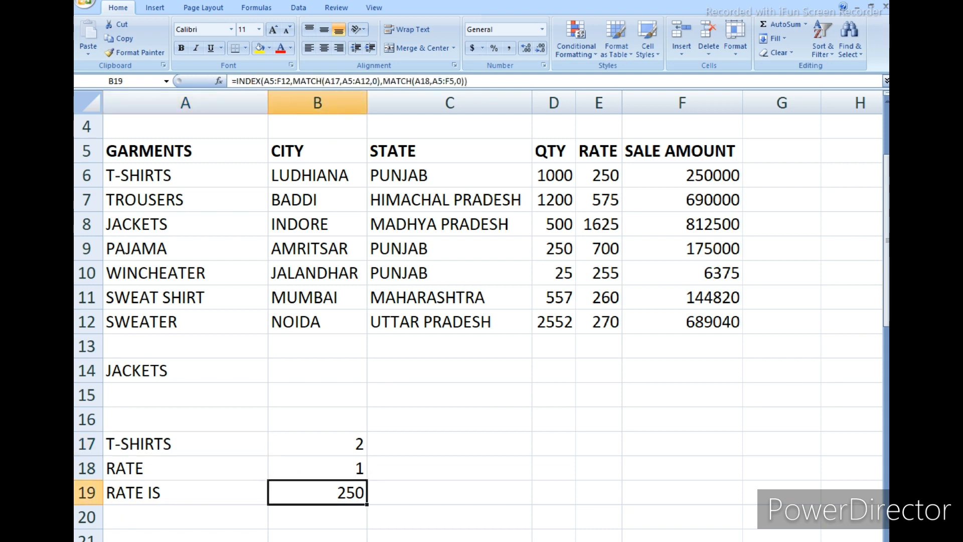
pyautogui.click(599, 175)
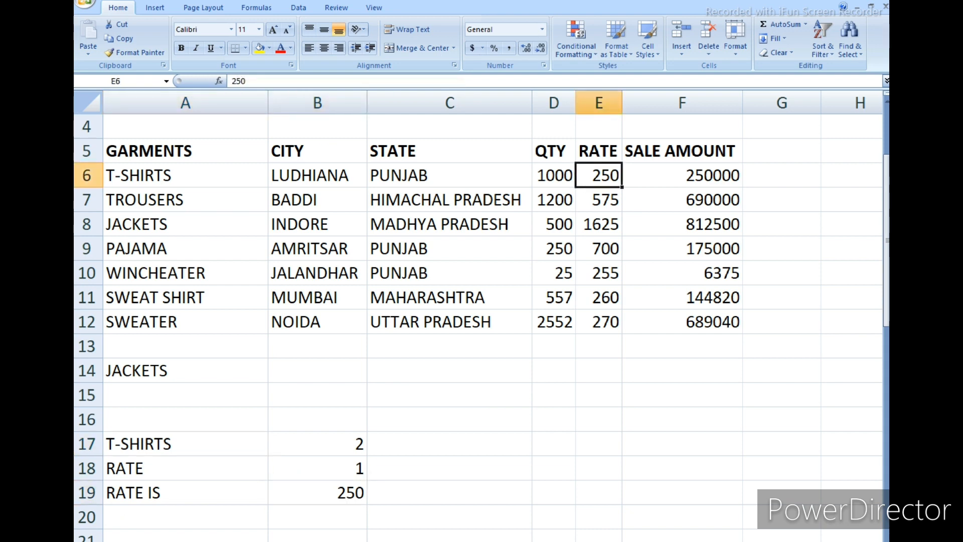
# Change the lookup garment in A17 to PAJAMA and check the result in B19 against its table row.
pyautogui.click(186, 444)
pyautogui.click(273, 449)
pyautogui.click(182, 529)
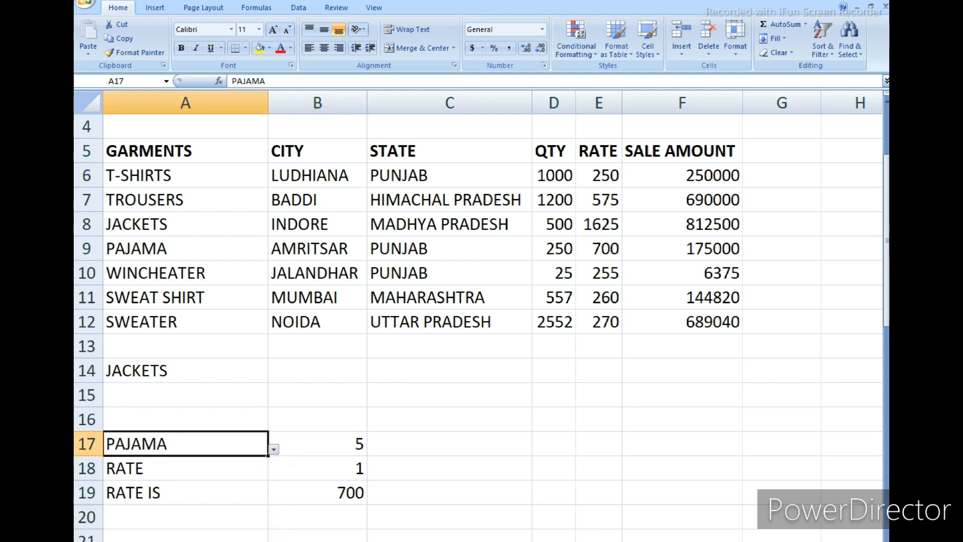
pyautogui.click(318, 492)
pyautogui.click(599, 249)
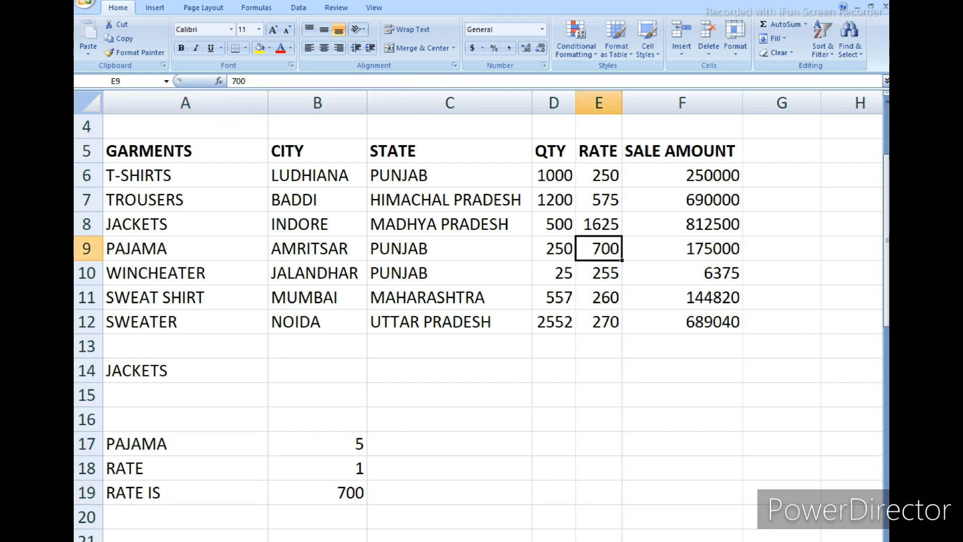
pyautogui.click(185, 248)
# Set the lookup garment in A17 to WINCHEATER.
pyautogui.click(185, 444)
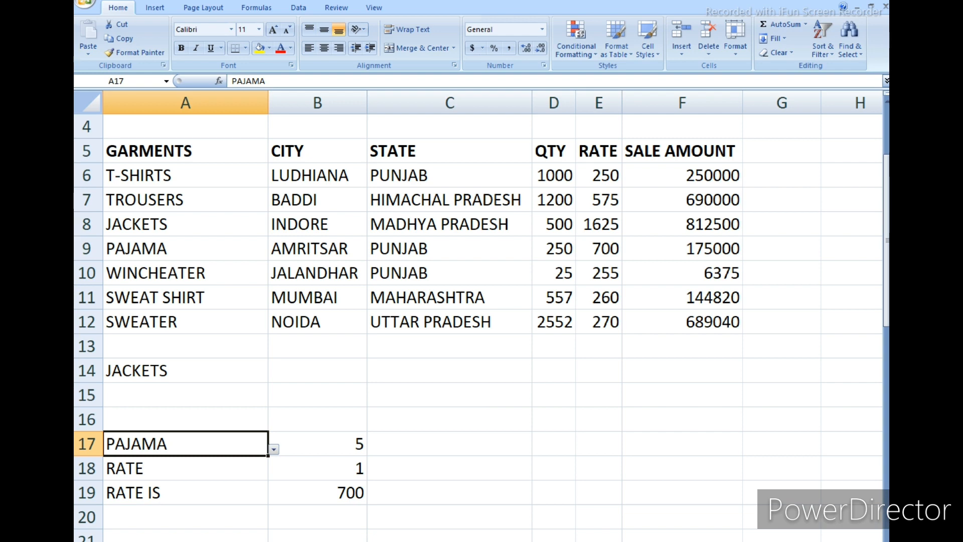
pyautogui.hotkey('alt', 'Down')
pyautogui.press('Down')
pyautogui.press('Down')
pyautogui.press('Down')
pyautogui.press('Down')
pyautogui.press('Down')
pyautogui.press('Return')
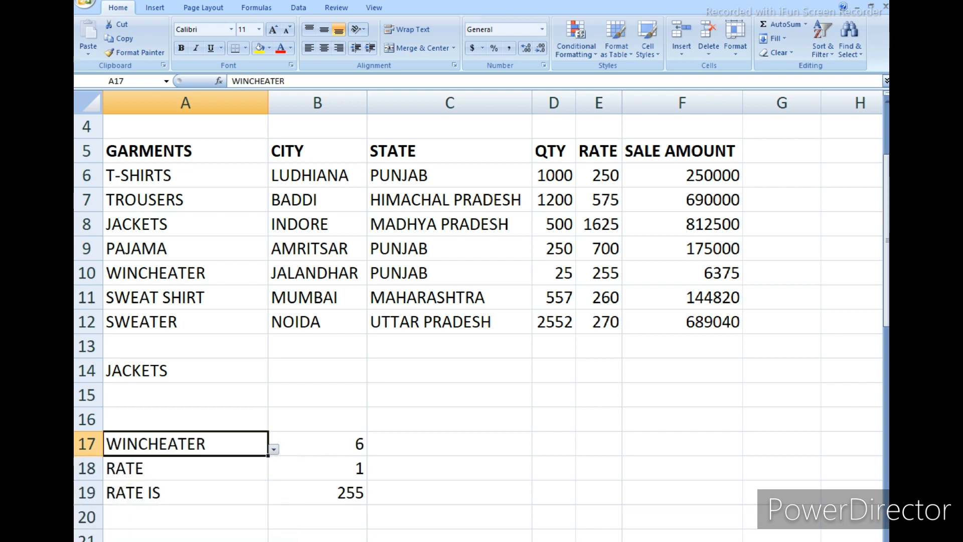
# Switch the lookup garment in A17 to SWEAT SHIRT and compare the B19 result with its table rate.
pyautogui.scroll(-1, 476, 301)
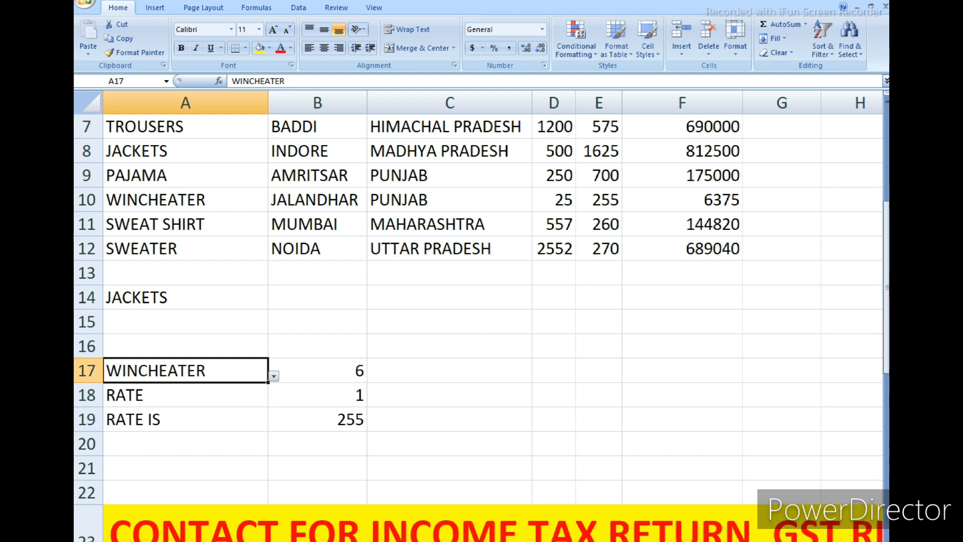
pyautogui.click(273, 376)
pyautogui.click(200, 488)
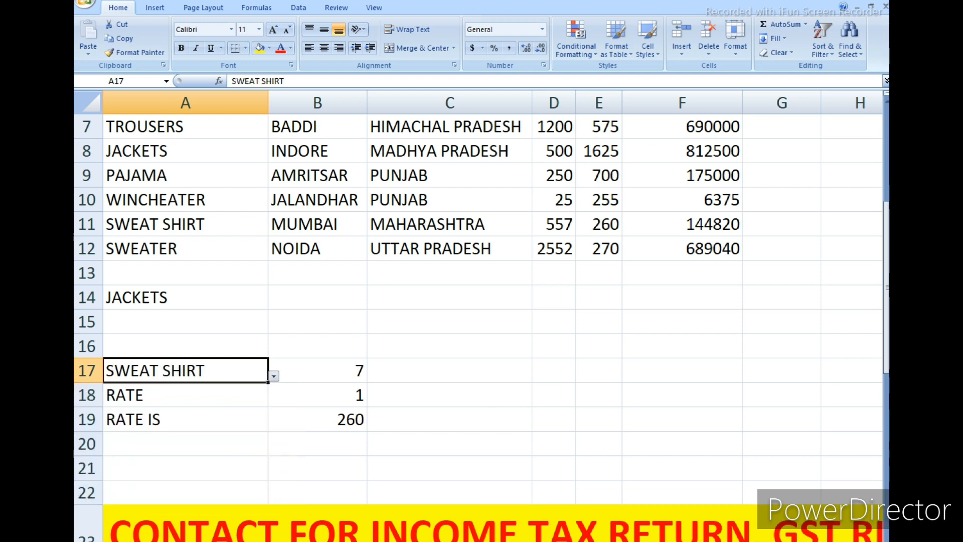
pyautogui.click(317, 419)
pyautogui.click(599, 224)
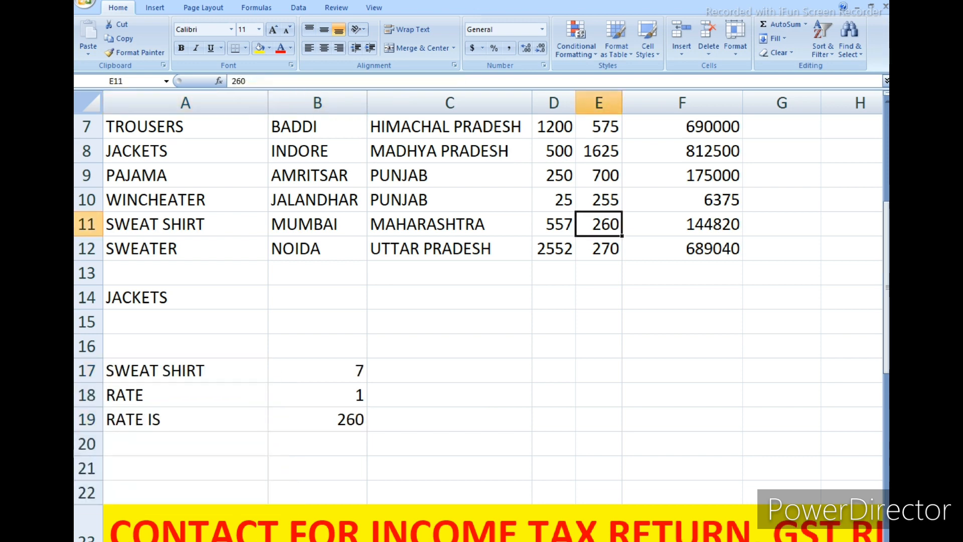
# Choose SWEATER as the lookup garment in A17 and check the result in B19.
pyautogui.click(201, 371)
pyautogui.click(273, 376)
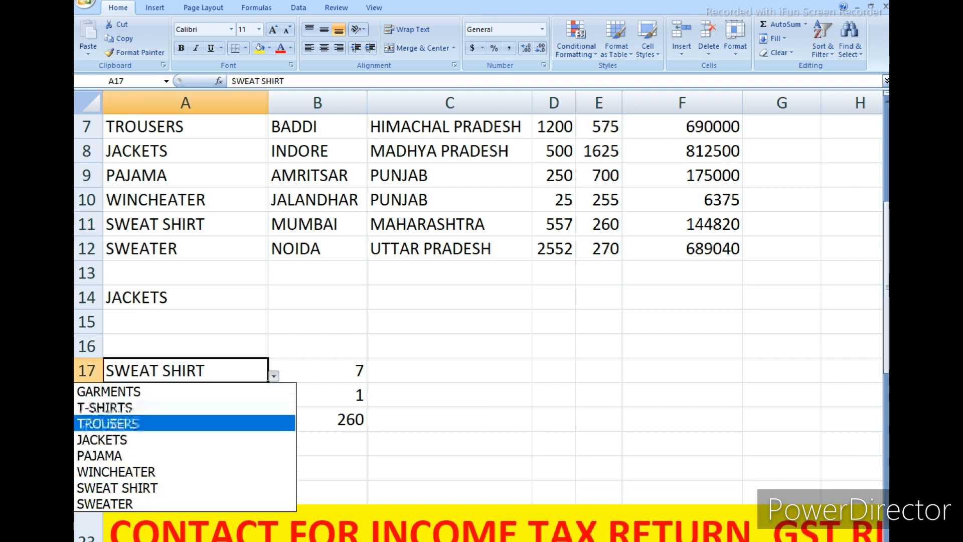
pyautogui.click(151, 503)
pyautogui.click(318, 420)
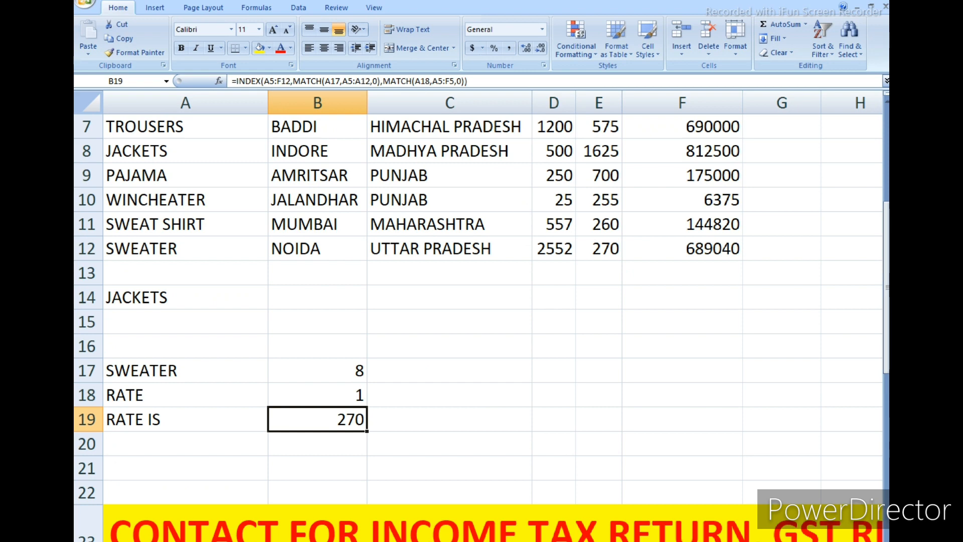
# Review the third topic heading in B3 and examine the concatenation formula behind the RATE IS label in A19.
pyautogui.scroll(2, 479, 301)
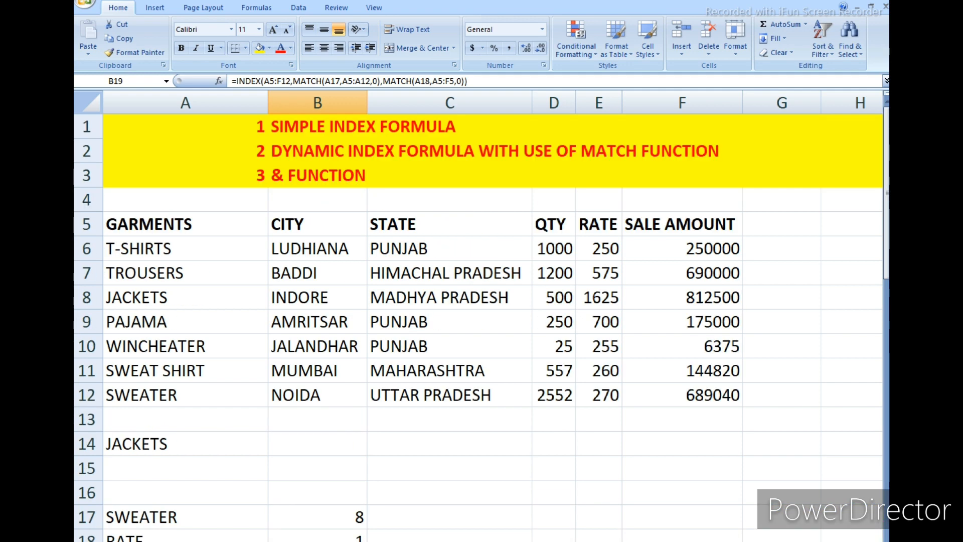
pyautogui.click(317, 176)
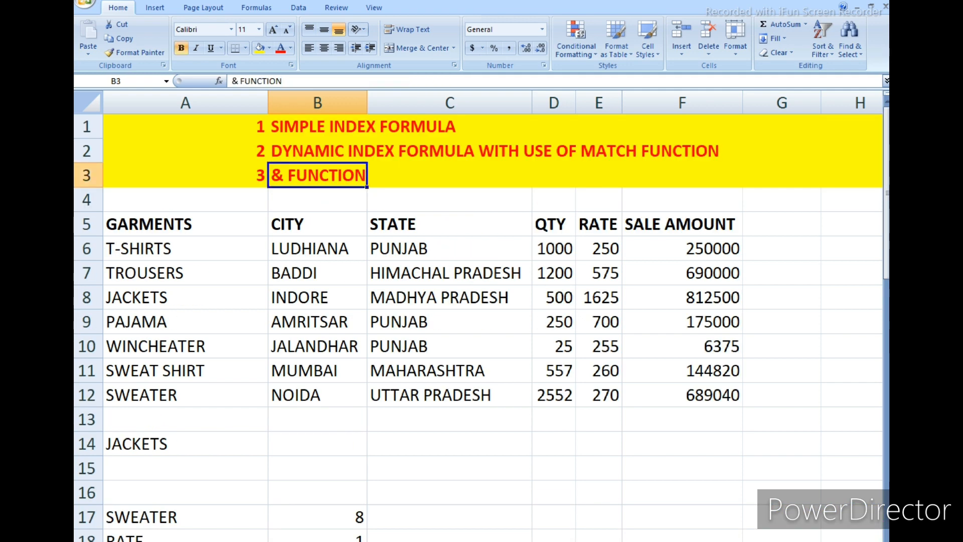
pyautogui.scroll(-2, 479, 301)
pyautogui.click(185, 419)
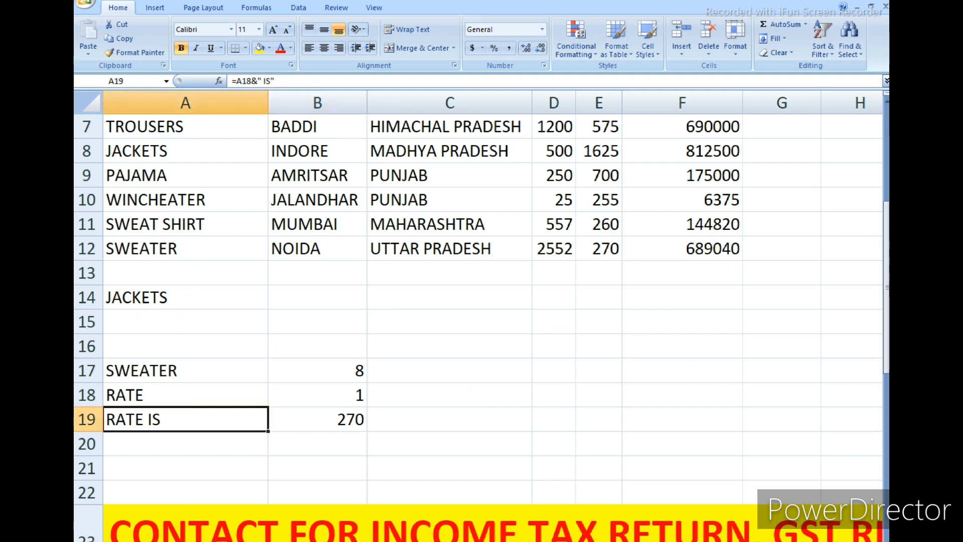
pyautogui.press('F2')
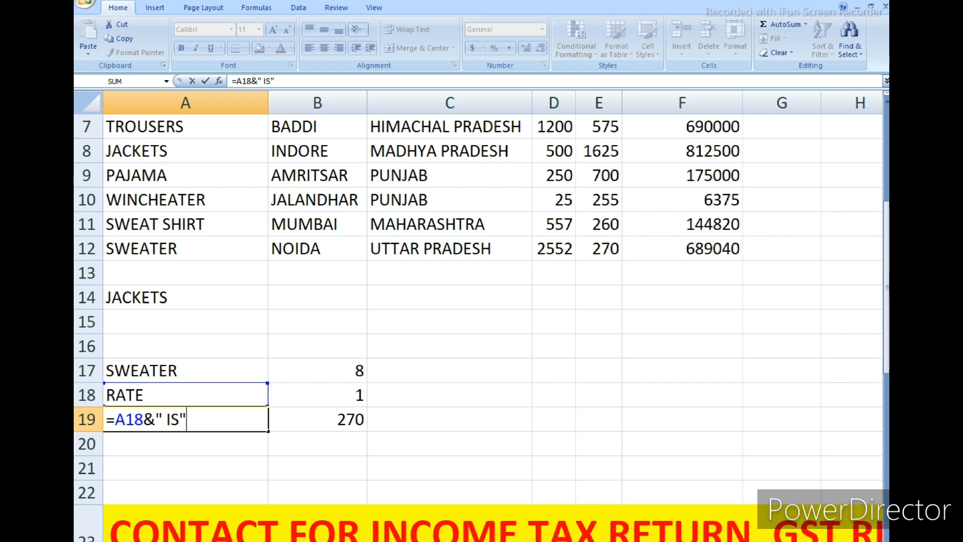
pyautogui.press('Return')
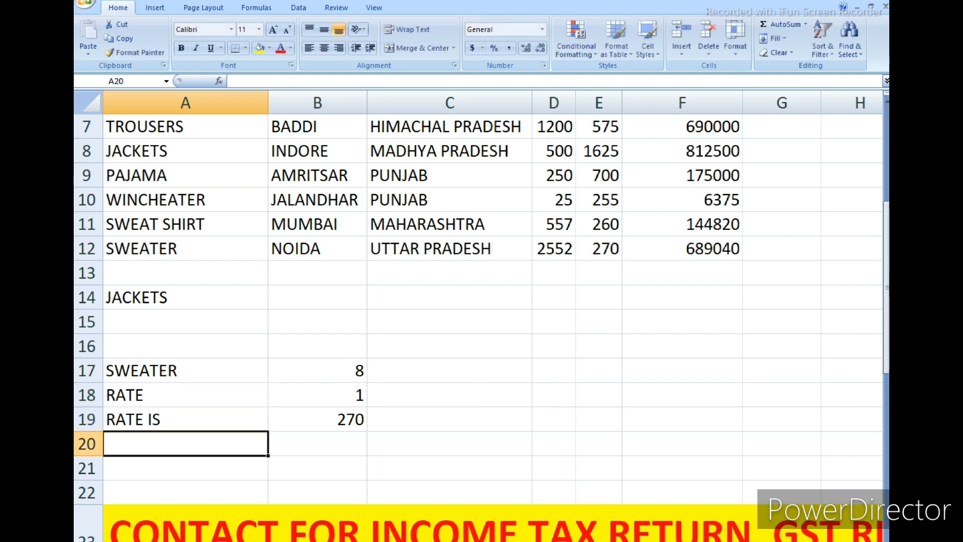
pyautogui.click(185, 420)
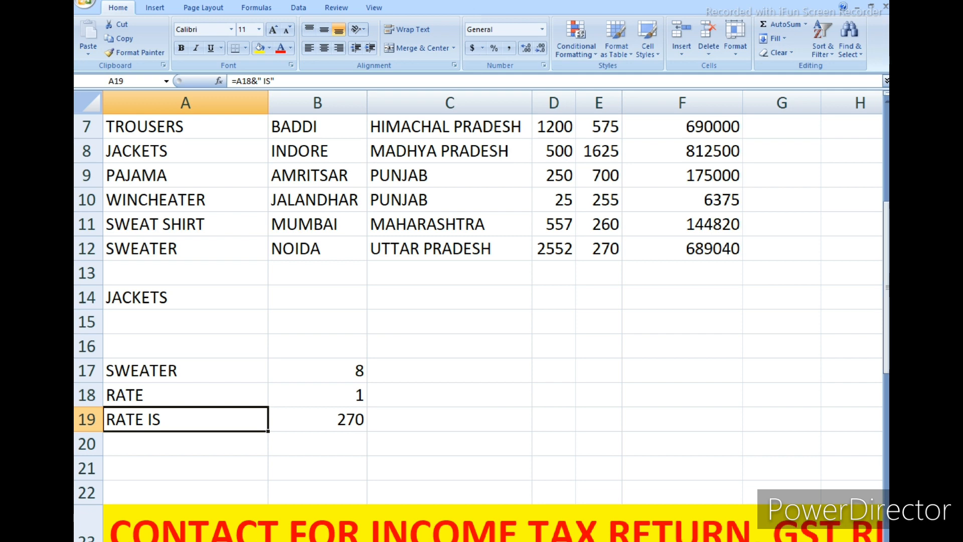
pyautogui.scroll(-4, 478, 301)
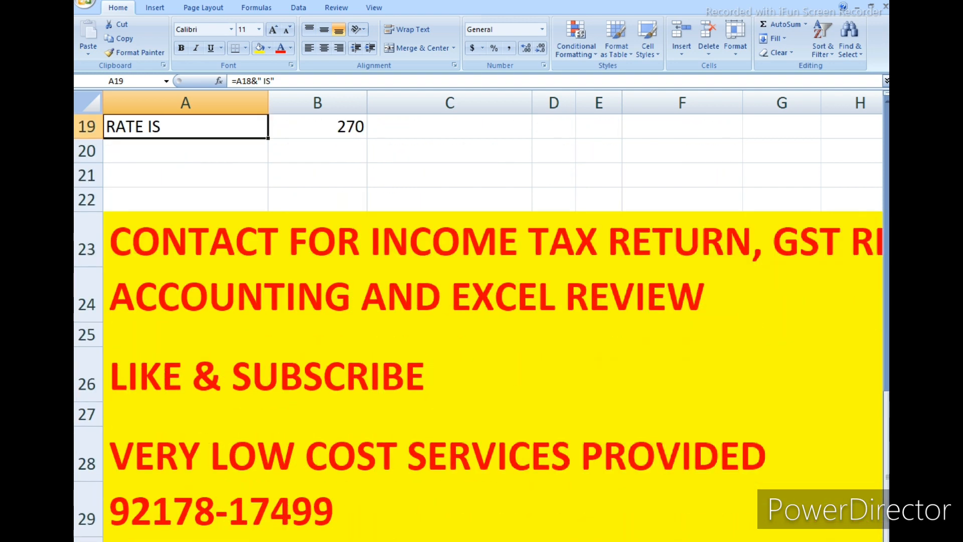